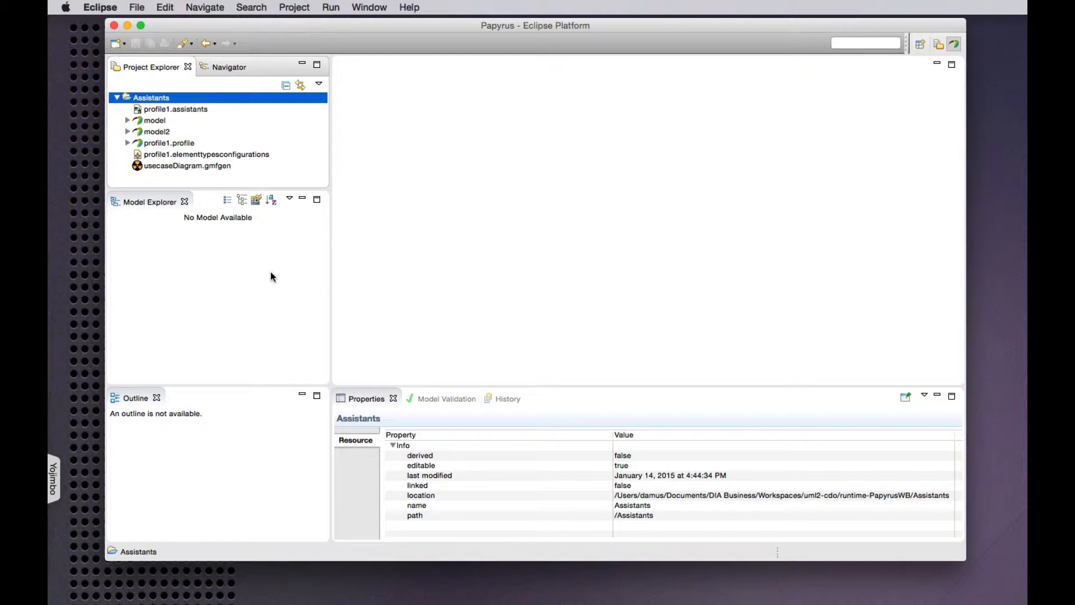
# - Open usecaseDiagram.gmfgen and expand its tree down to the contents of Gen Diagram UseCaseDiagramEditPart
pyautogui.click(177, 166)
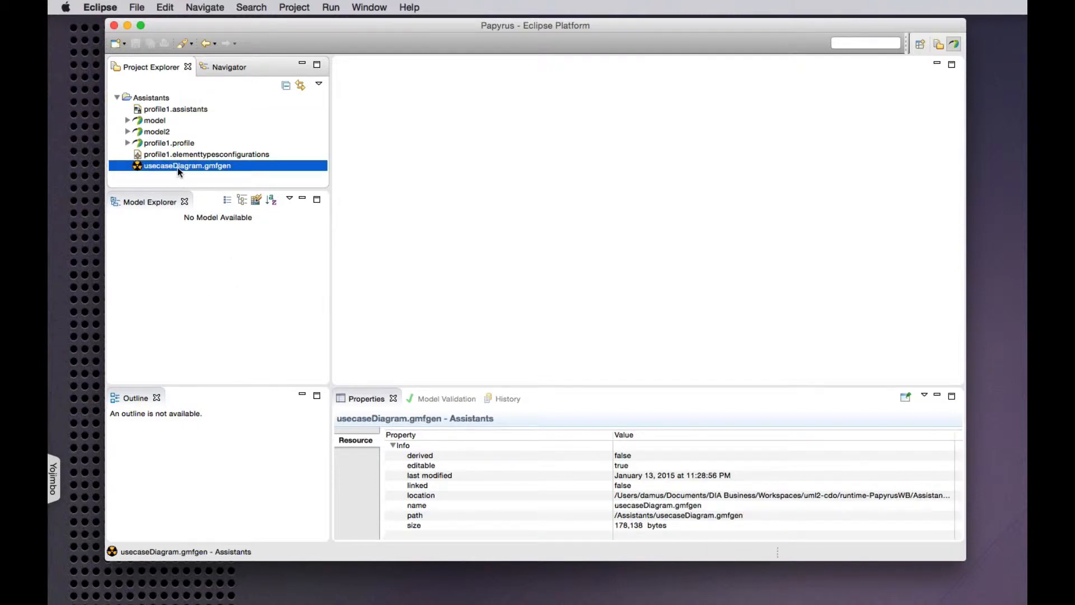
pyautogui.doubleClick(178, 168)
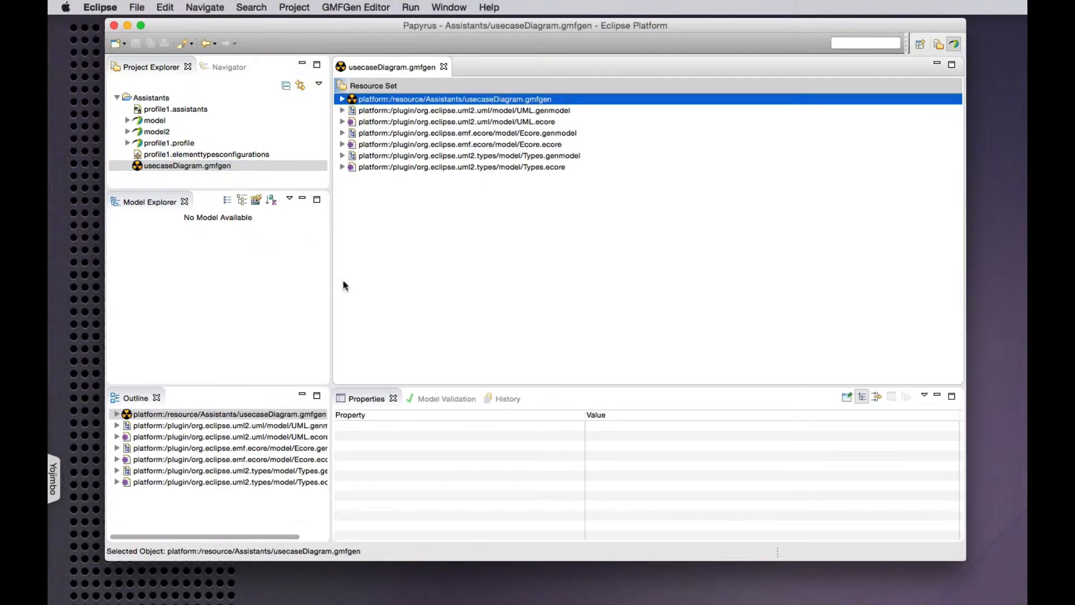
pyautogui.click(342, 99)
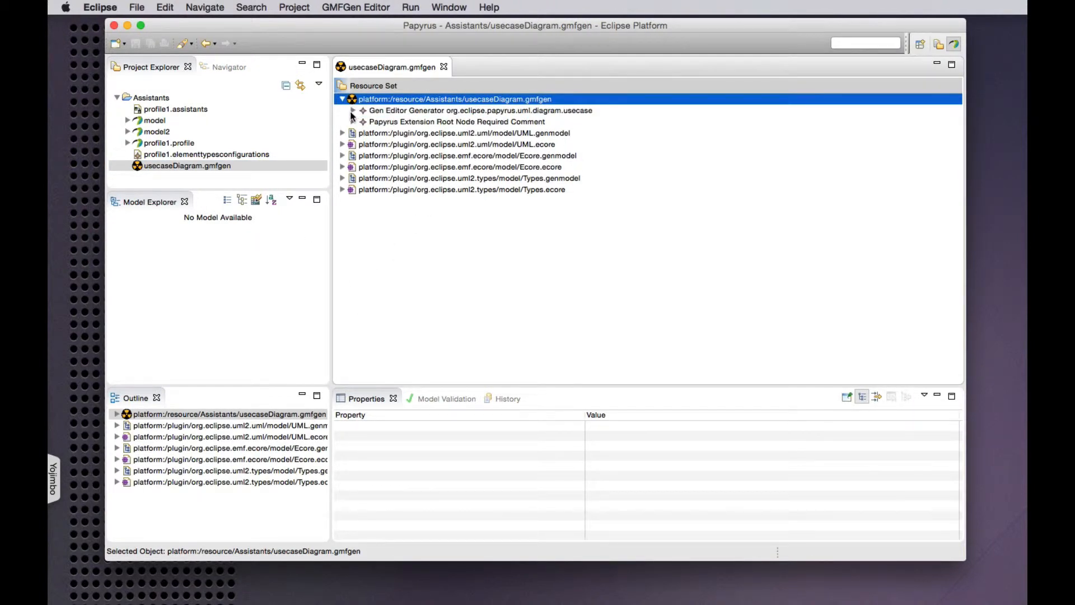
pyautogui.click(353, 111)
pyautogui.click(363, 122)
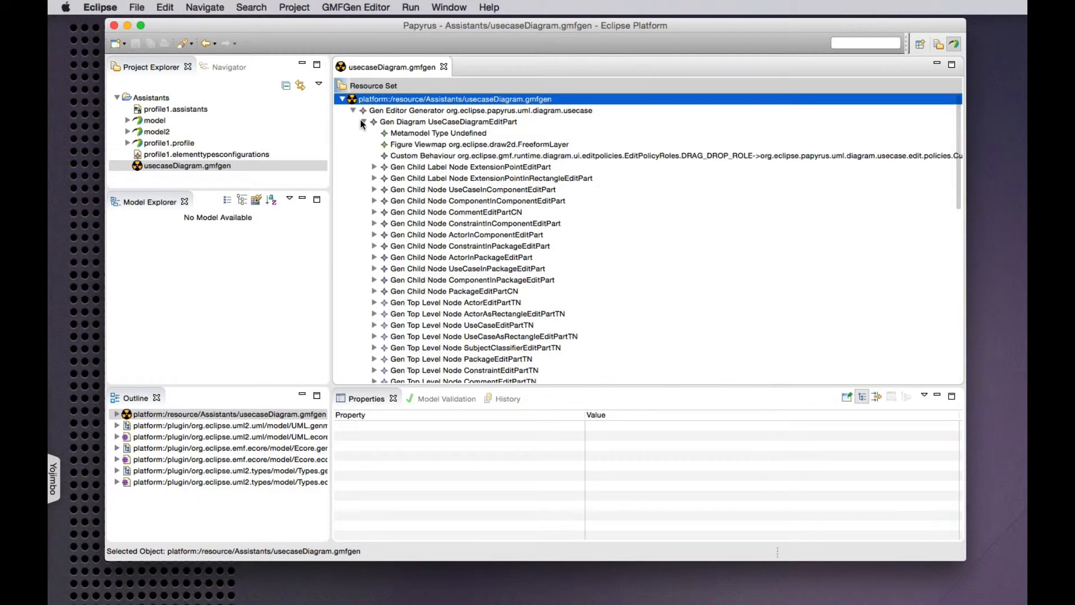
# - Examine the child nodes, top-level nodes, links and compartments of the use case diagram generator model, closing the file when done
pyautogui.scroll(-3, 431, 224)
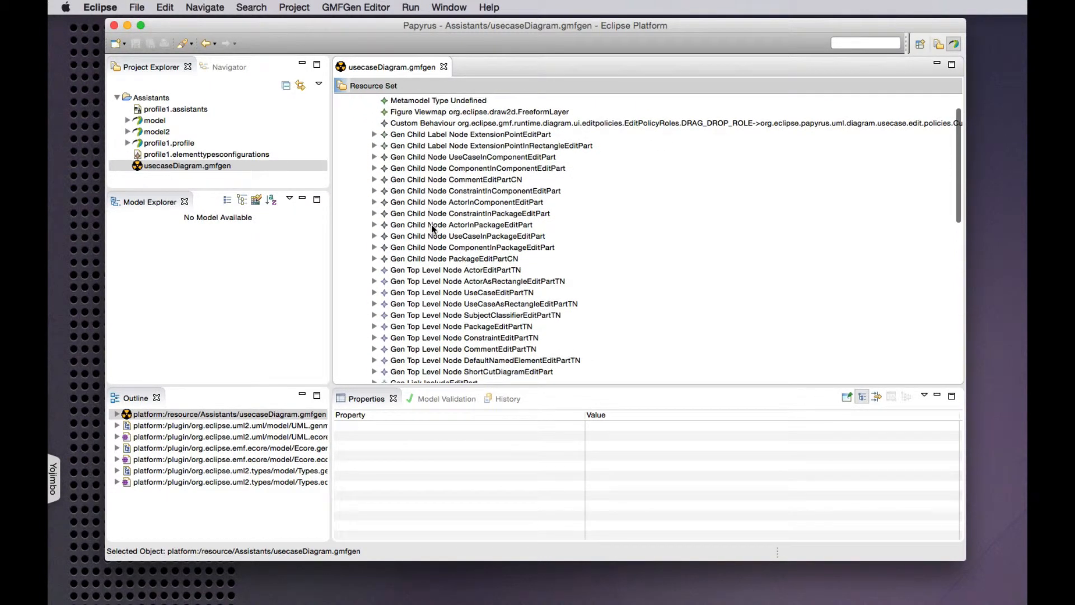
pyautogui.scroll(-7, 432, 228)
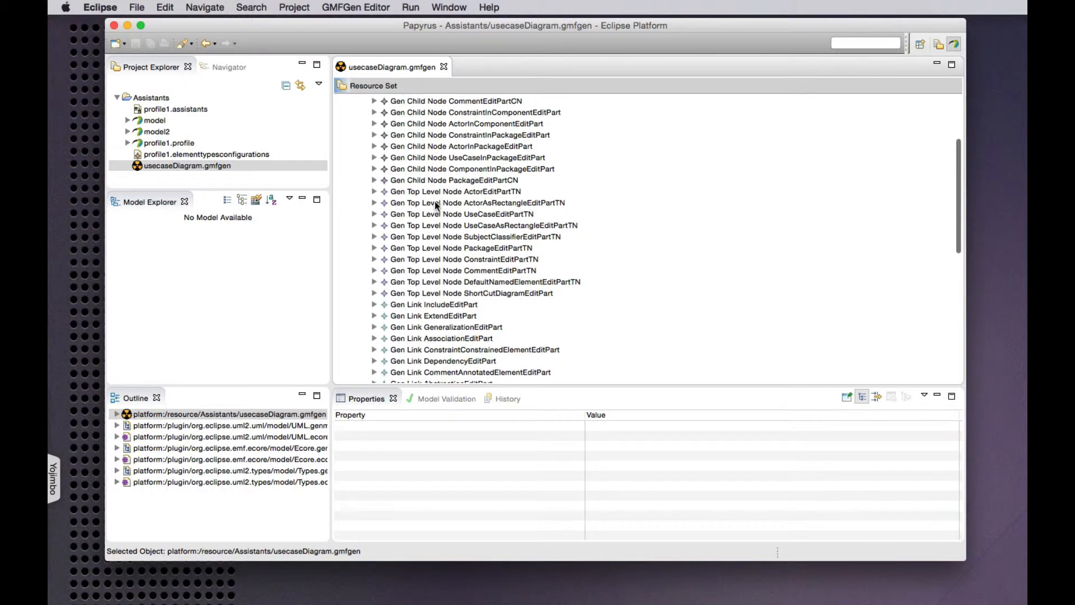
pyautogui.scroll(9, 436, 205)
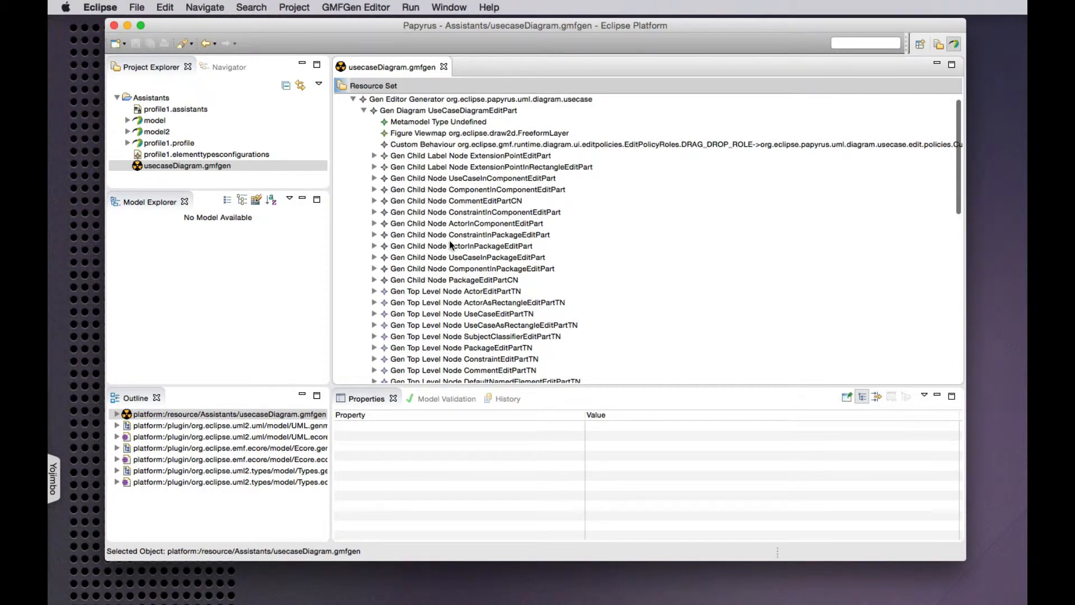
pyautogui.scroll(-1, 451, 244)
pyautogui.scroll(1, 470, 200)
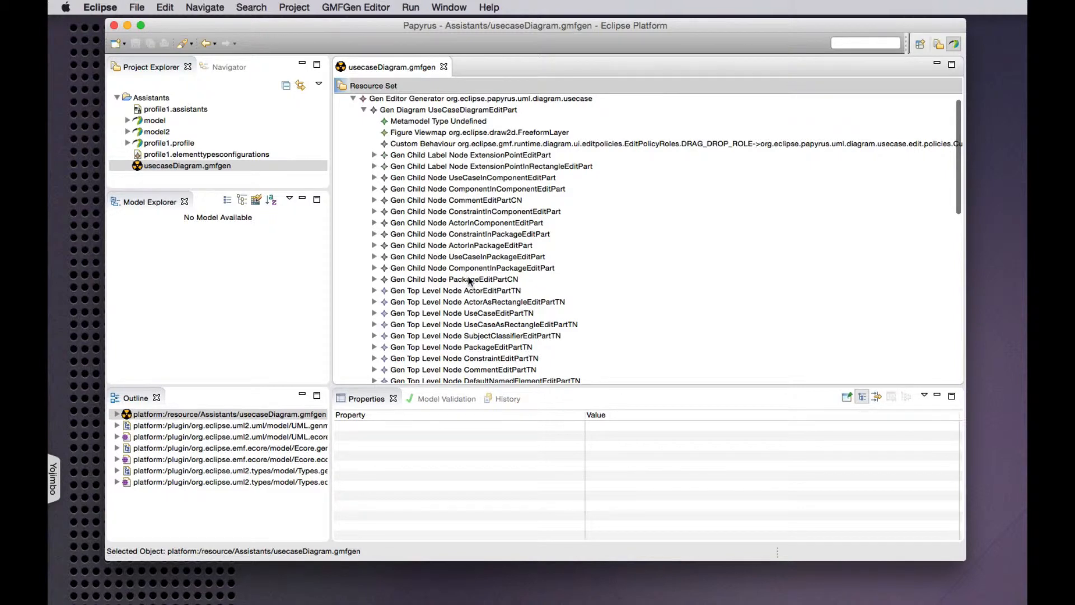
pyautogui.scroll(-11, 470, 280)
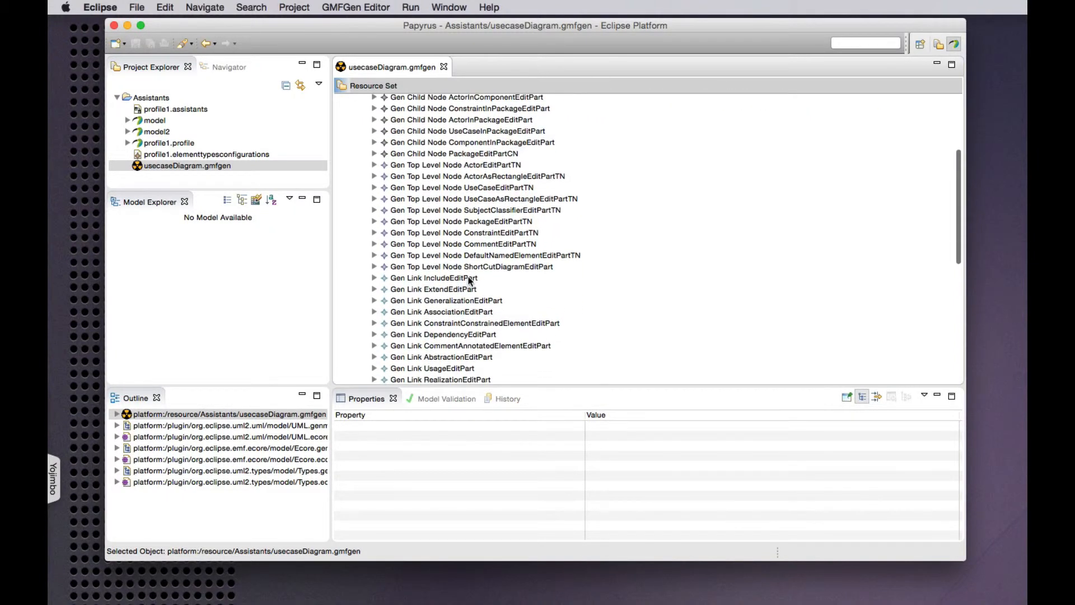
pyautogui.scroll(-7, 470, 332)
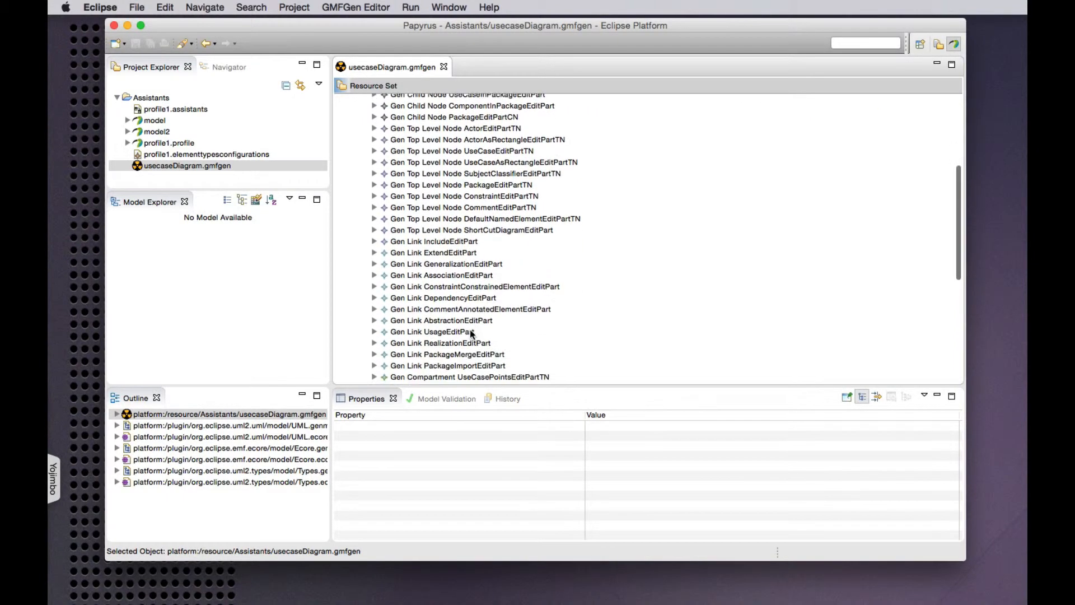
pyautogui.scroll(-7, 470, 329)
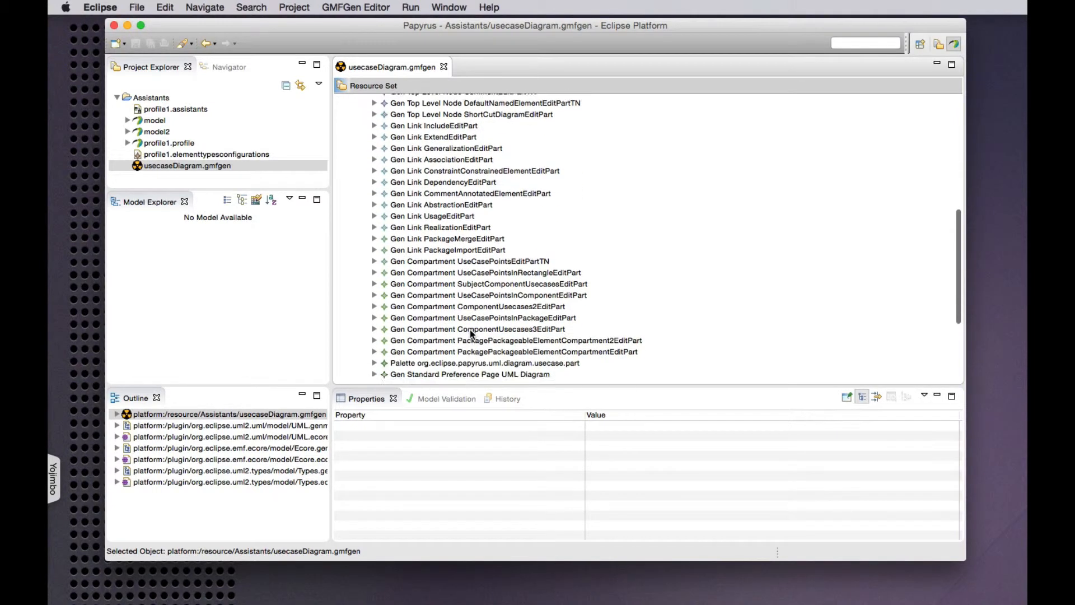
pyautogui.scroll(10, 426, 186)
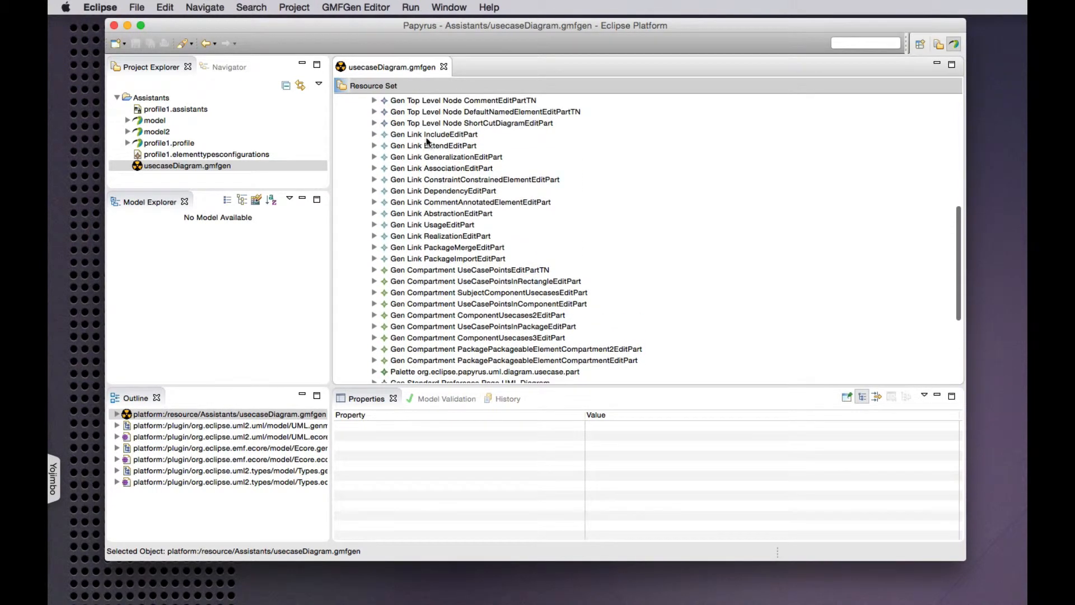
pyautogui.scroll(9, 428, 206)
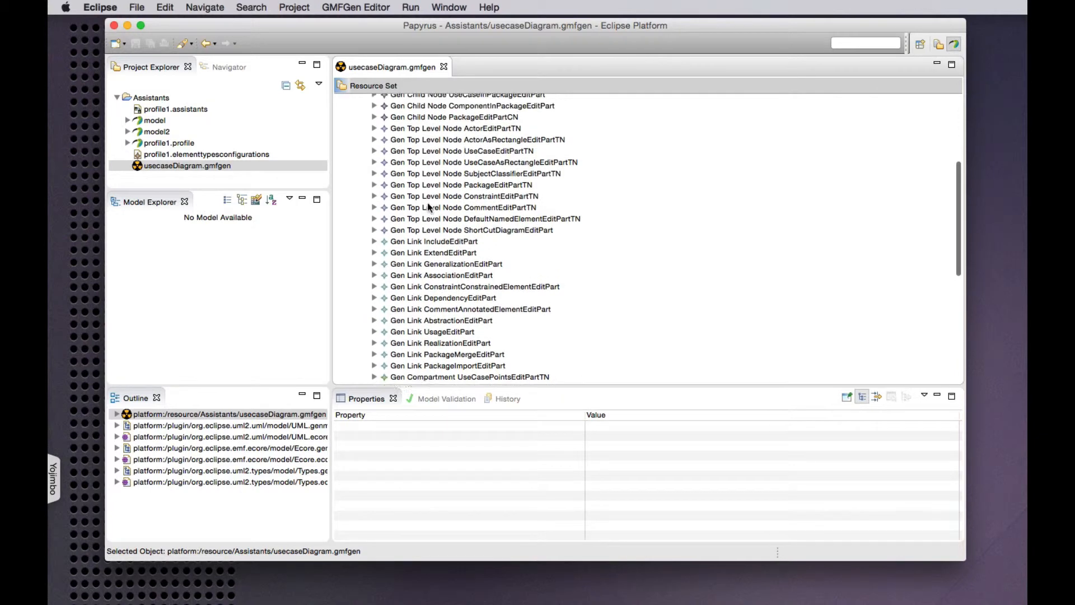
pyautogui.scroll(-6, 429, 206)
pyautogui.scroll(-4, 429, 207)
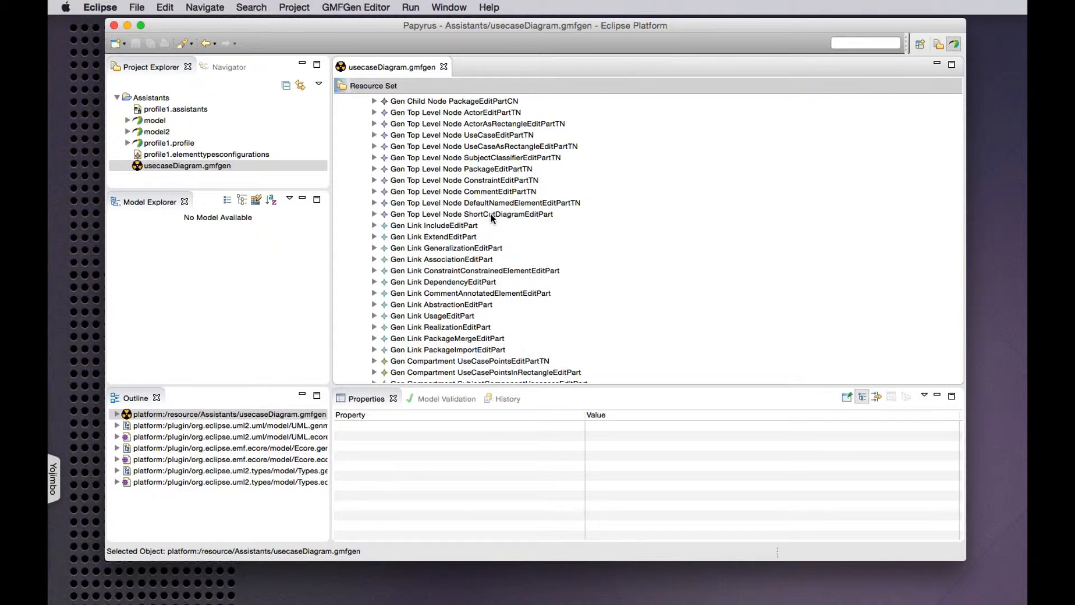
pyautogui.scroll(6, 491, 218)
pyautogui.scroll(11, 490, 217)
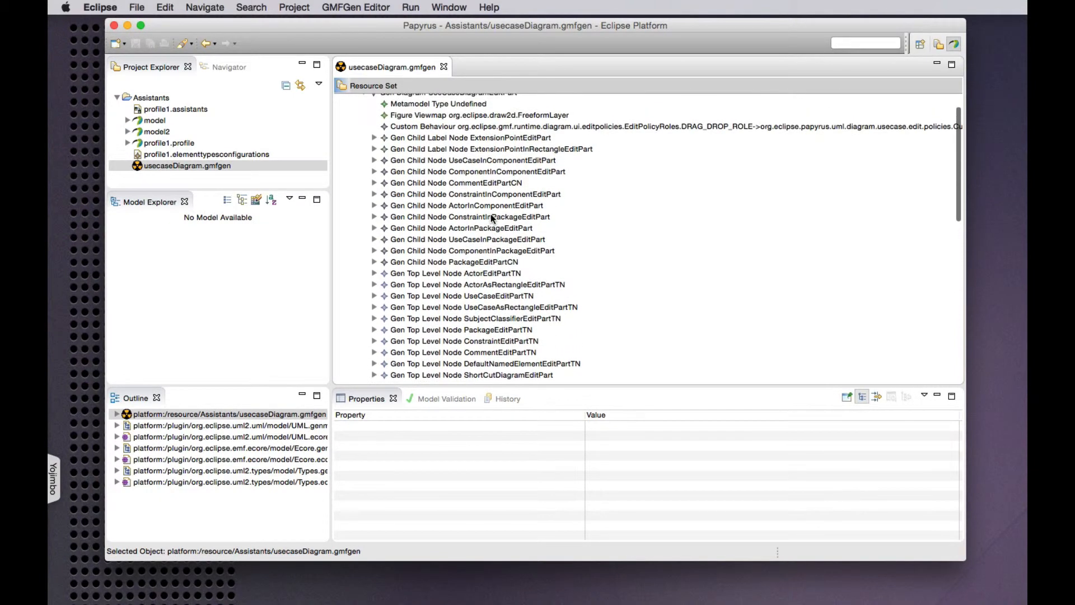
pyautogui.scroll(-10, 491, 217)
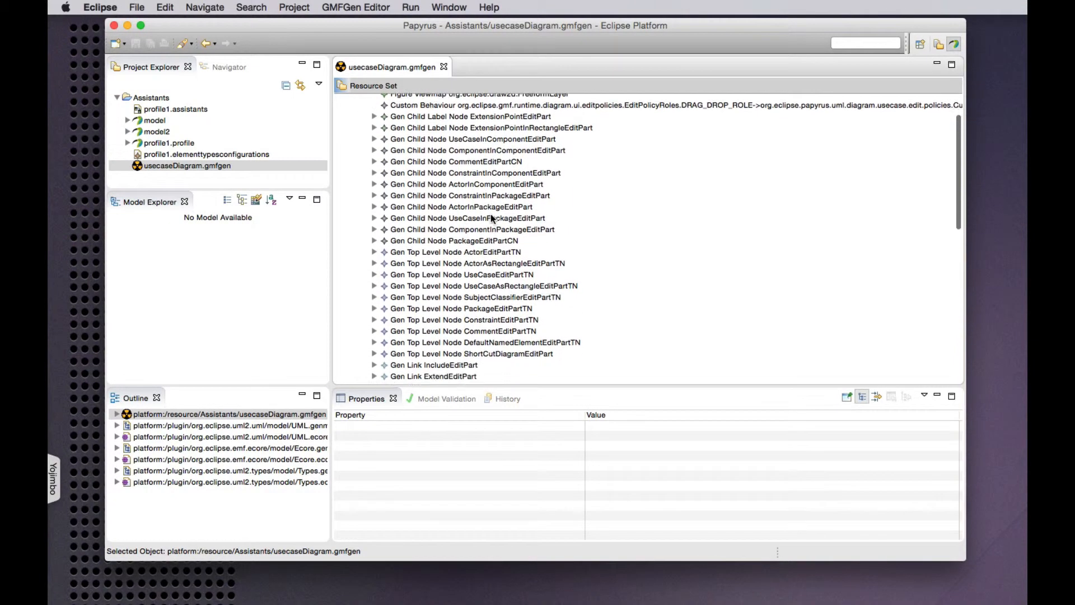
pyautogui.scroll(10, 490, 217)
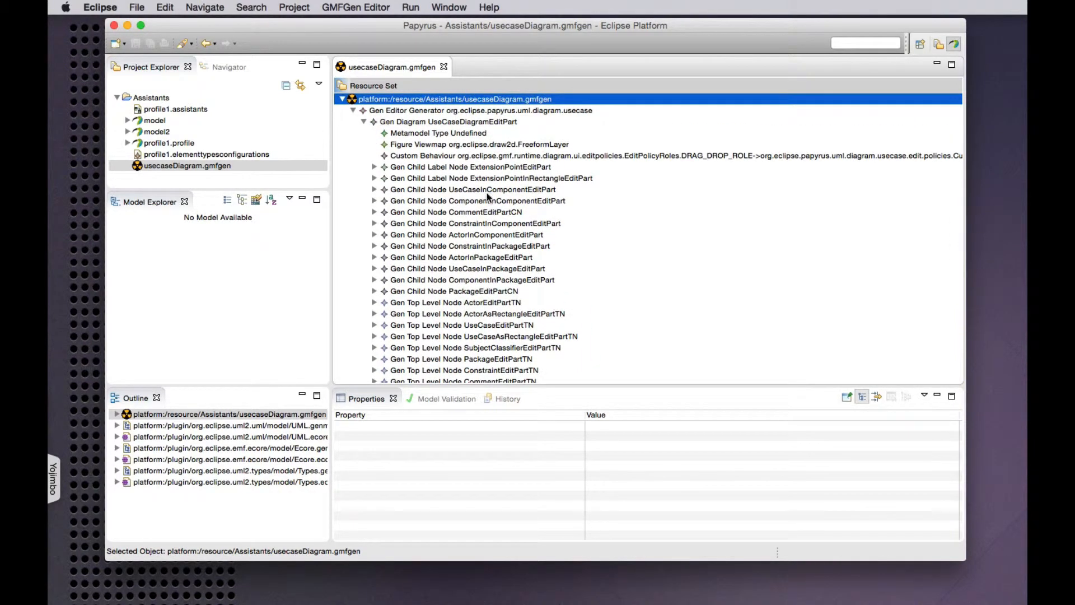
pyautogui.click(444, 67)
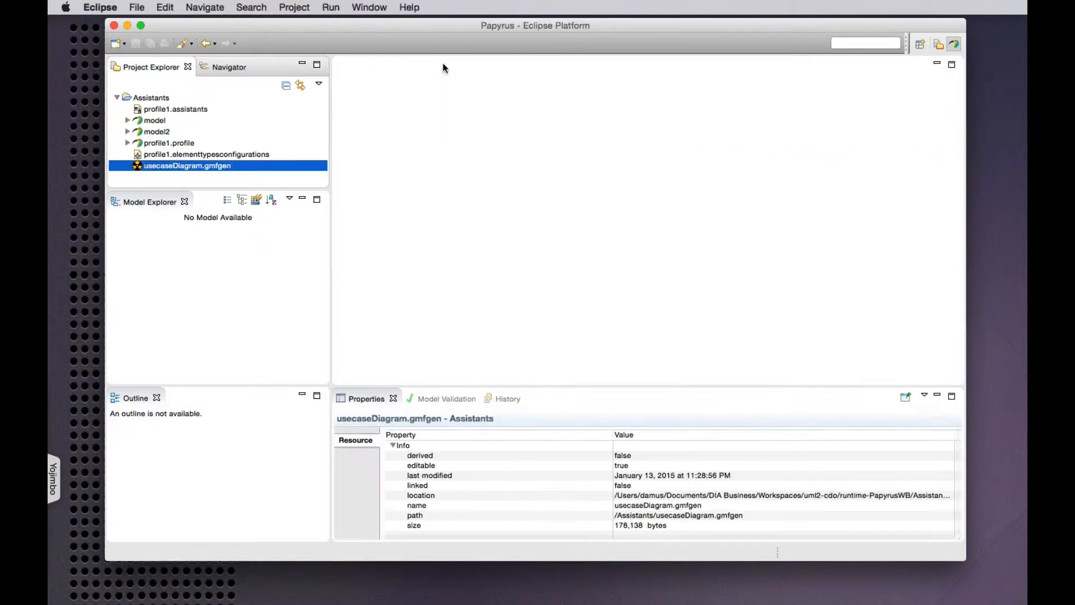
# - Generate the modeling assistants model from usecaseDiagram.gmfgen
pyautogui.rightClick(193, 167)
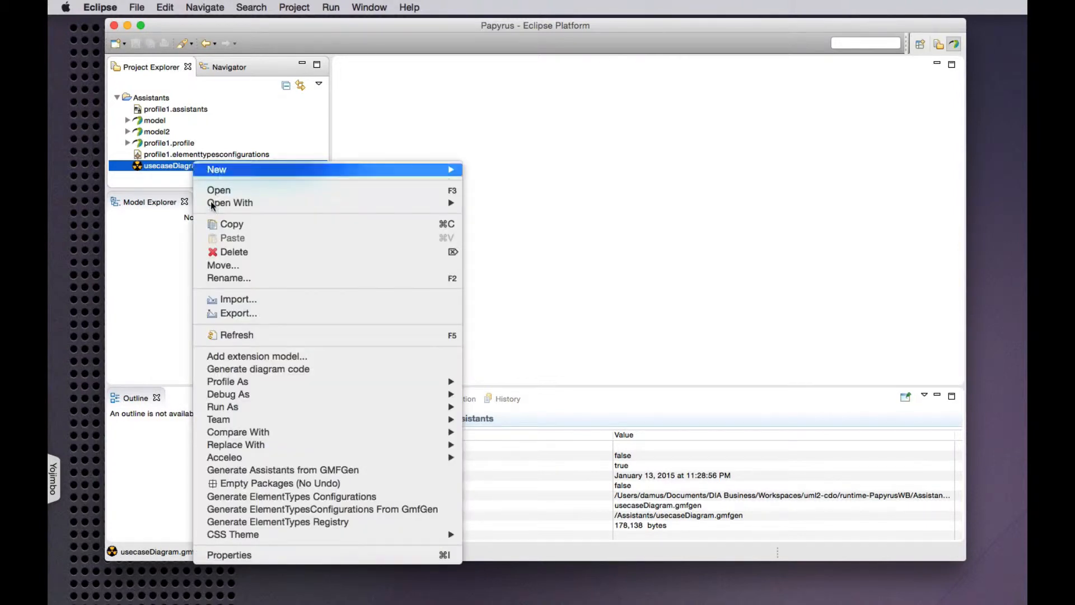
pyautogui.moveTo(255, 421)
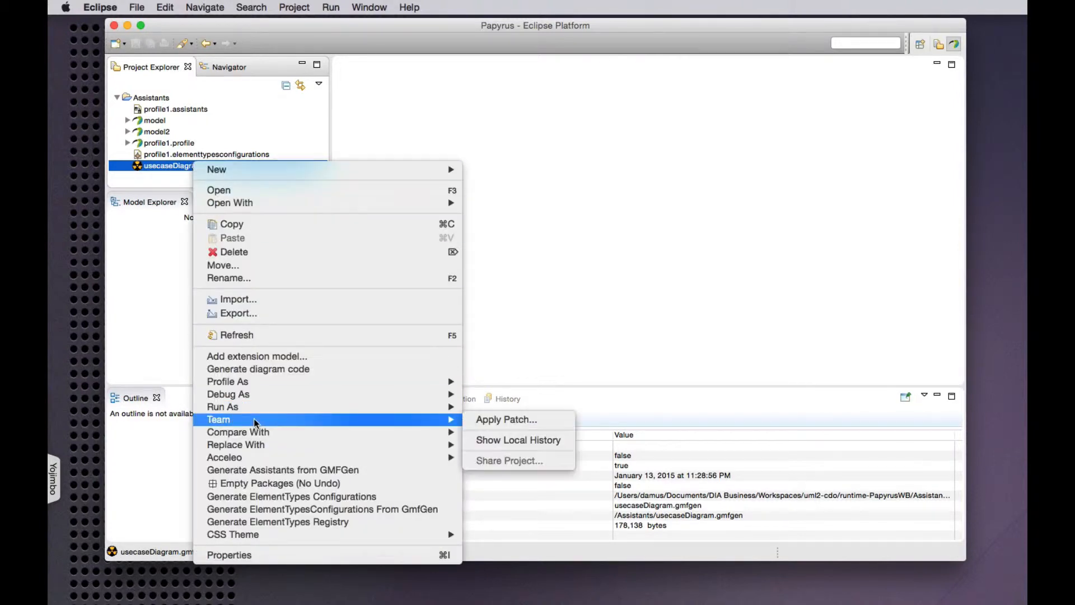
pyautogui.click(262, 471)
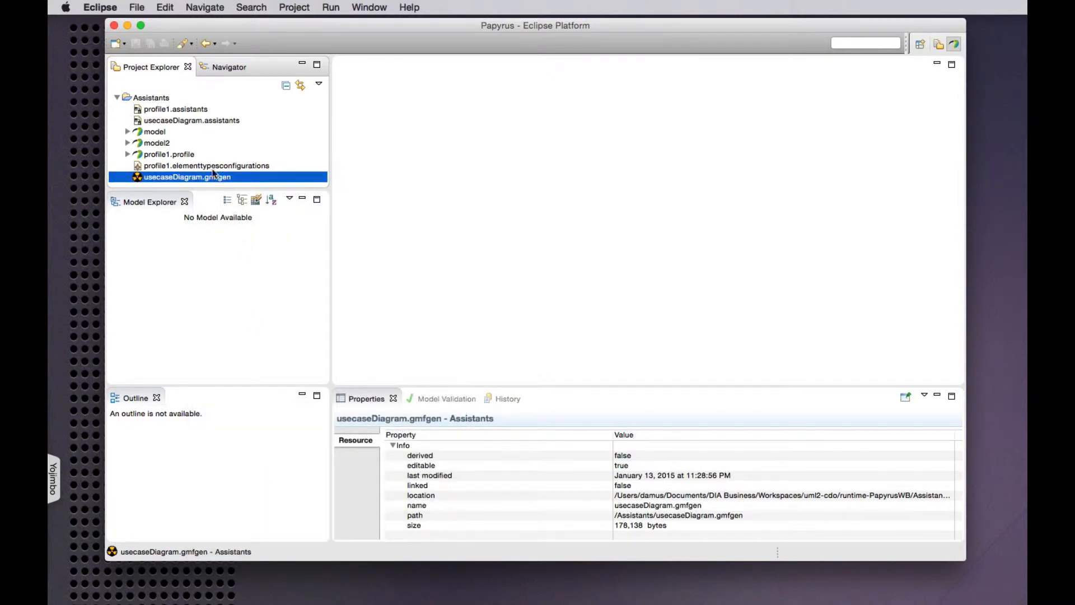
# - Open usecaseDiagram.assistants and expand Modeling Assistant Provider UseCase to view its element type filters and popup assistants
pyautogui.click(189, 125)
pyautogui.doubleClick(189, 122)
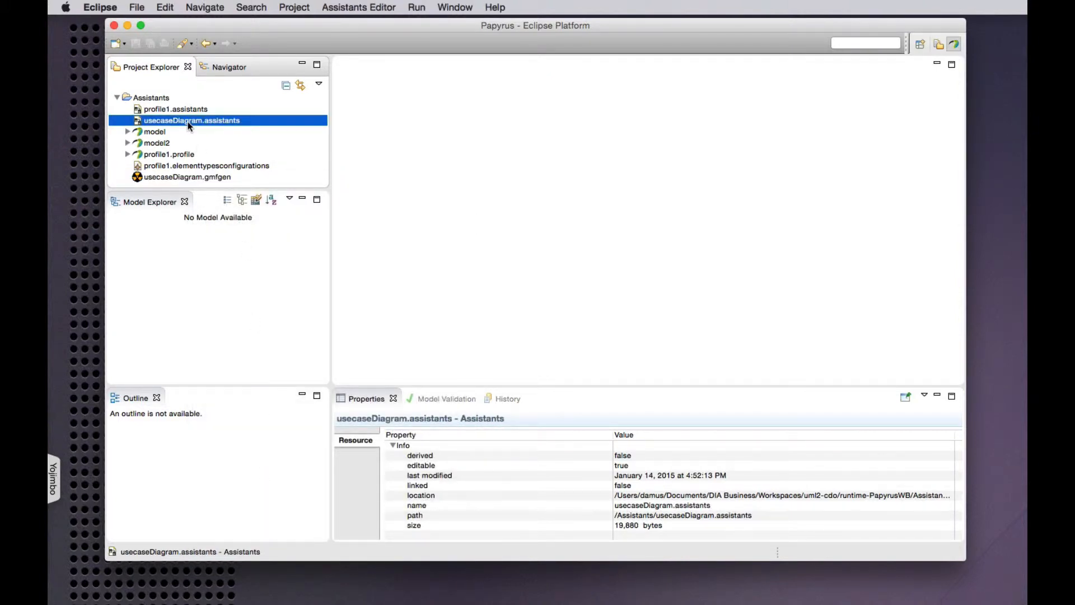
pyautogui.click(341, 84)
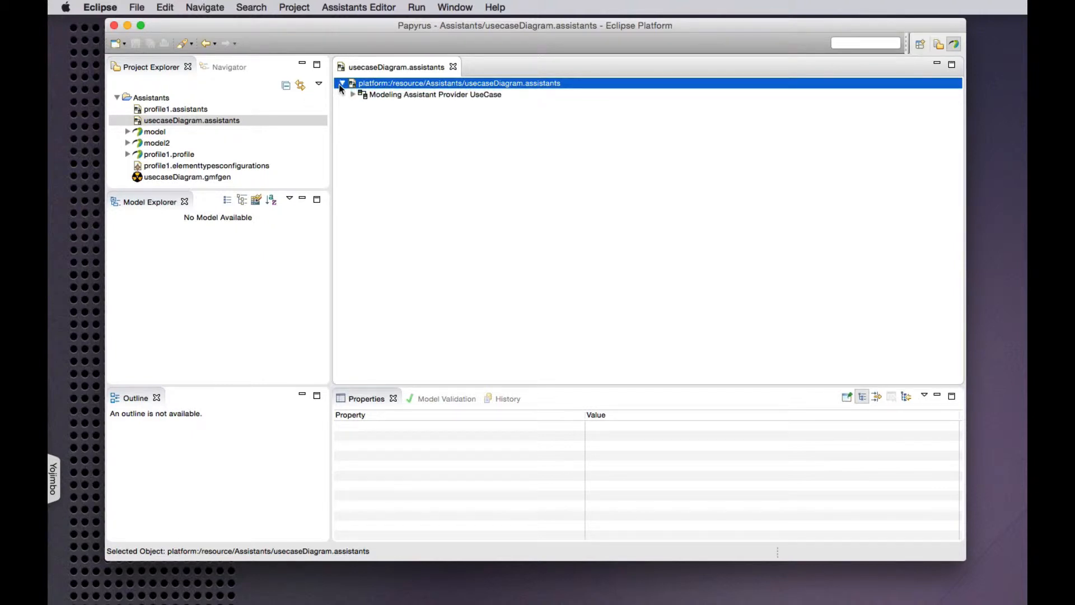
pyautogui.click(352, 94)
pyautogui.scroll(-5, 442, 262)
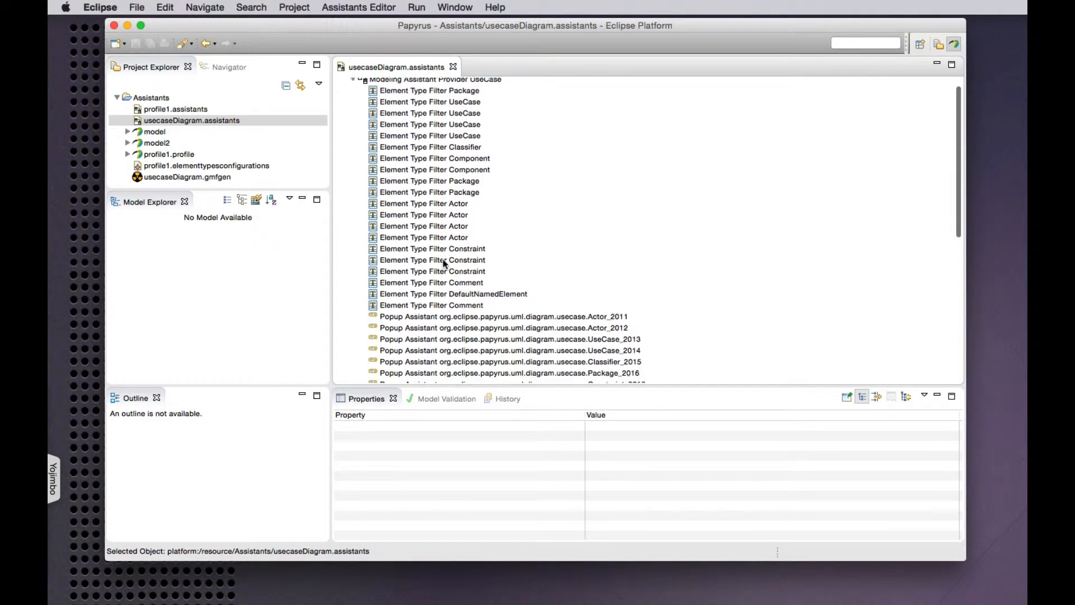
pyautogui.scroll(-2, 508, 271)
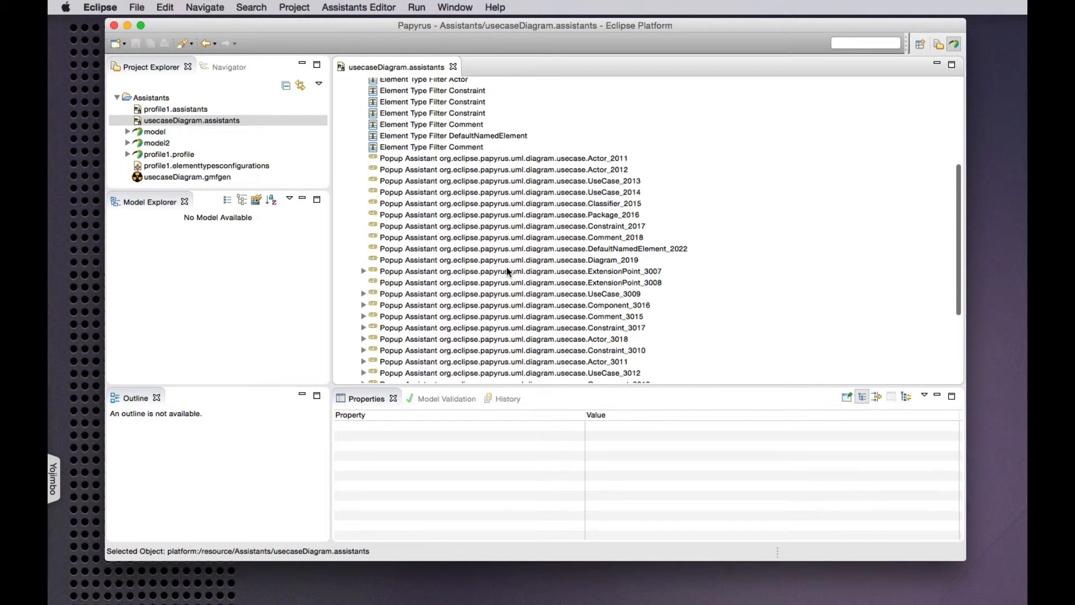
# - Inspect the properties of the popup assistants Actor_2011 and Actor_2012
pyautogui.click(420, 161)
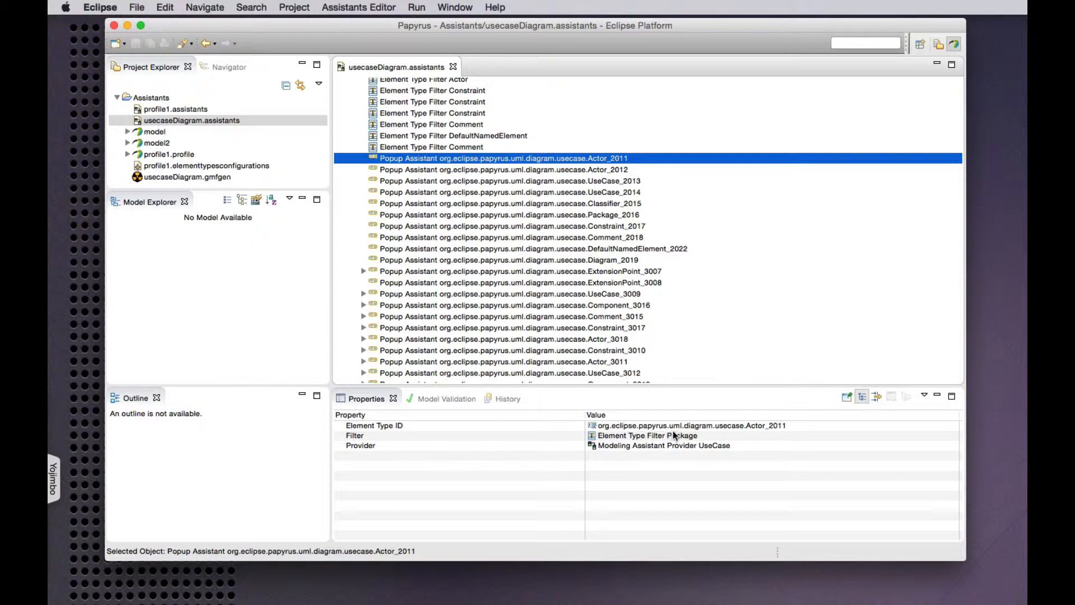
pyautogui.click(597, 173)
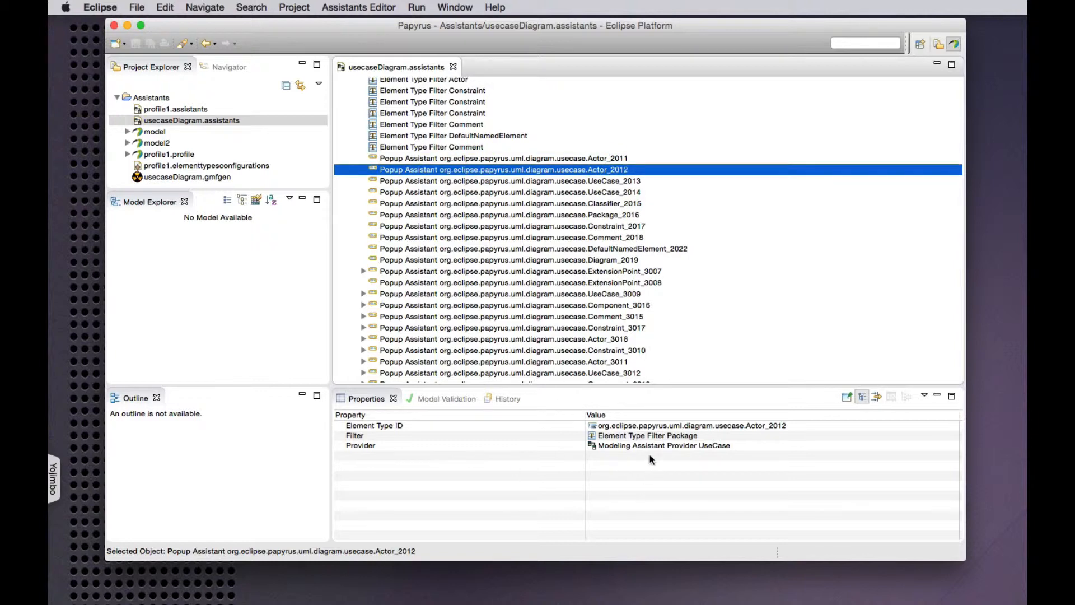
pyautogui.scroll(5, 473, 252)
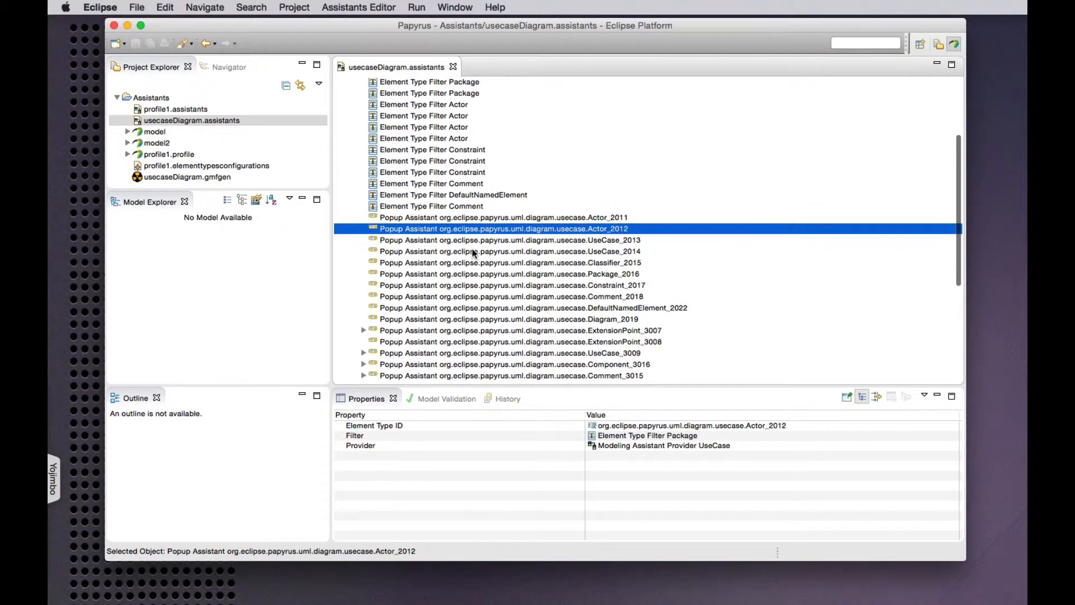
# - Go from the Filter property of popup assistant Actor_2012 to the element type filter it references
pyautogui.click(560, 436)
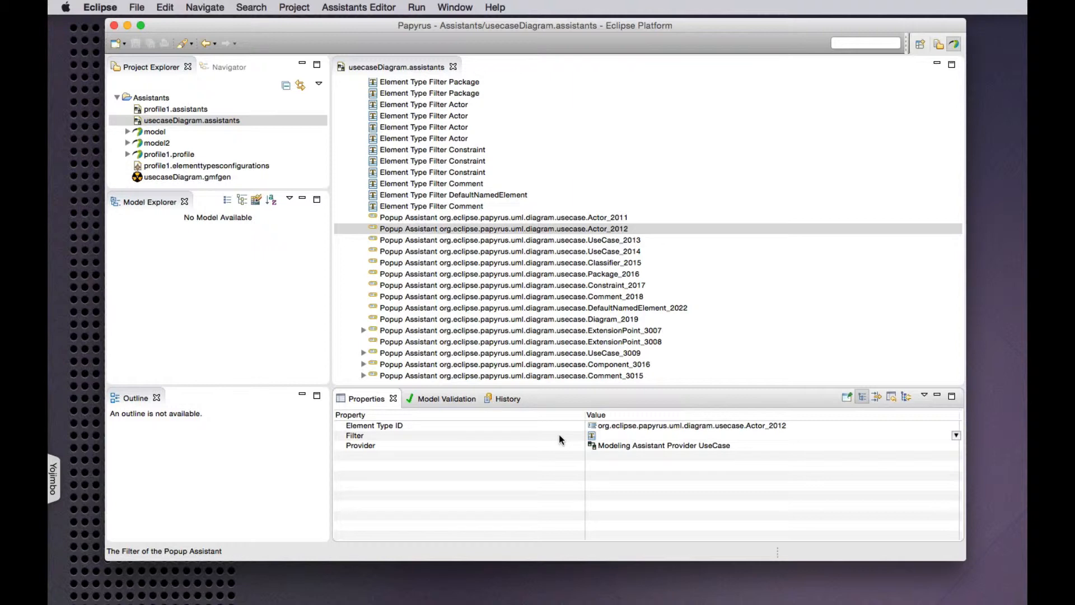
pyautogui.press('Escape')
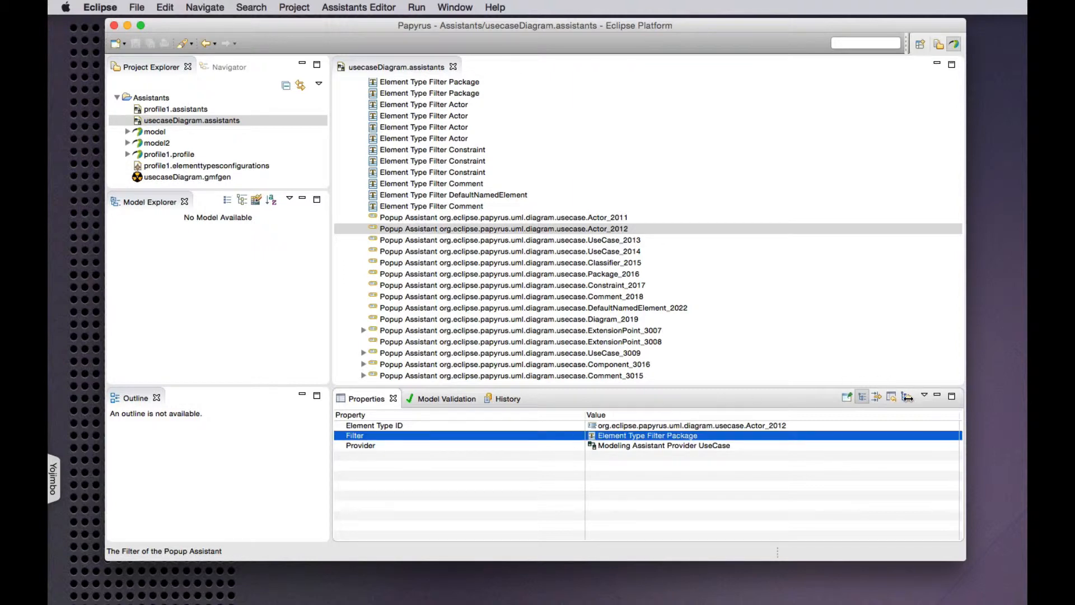
pyautogui.click(907, 398)
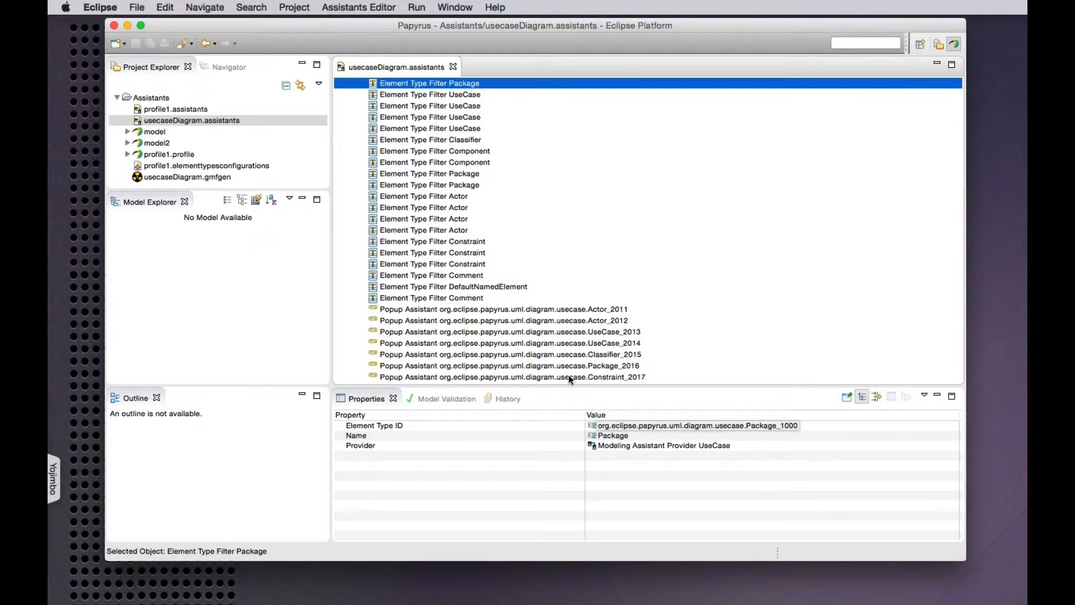
# - Expand the popup assistant ExtensionPoint_3007 and inspect the properties of its compound filter
pyautogui.scroll(-5, 554, 355)
pyautogui.scroll(-3, 554, 356)
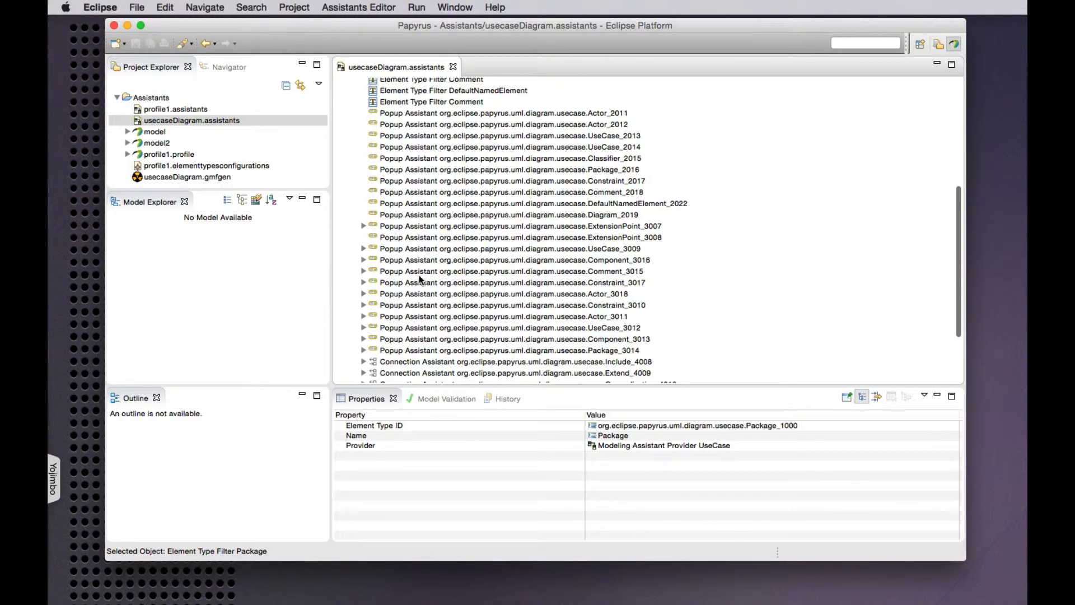
pyautogui.click(538, 225)
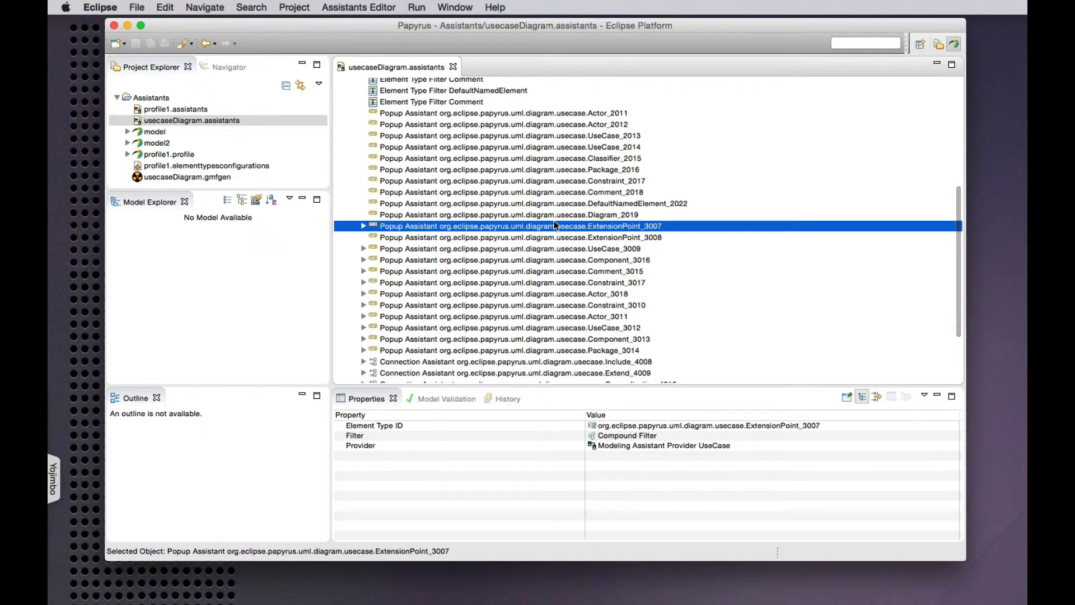
pyautogui.click(361, 224)
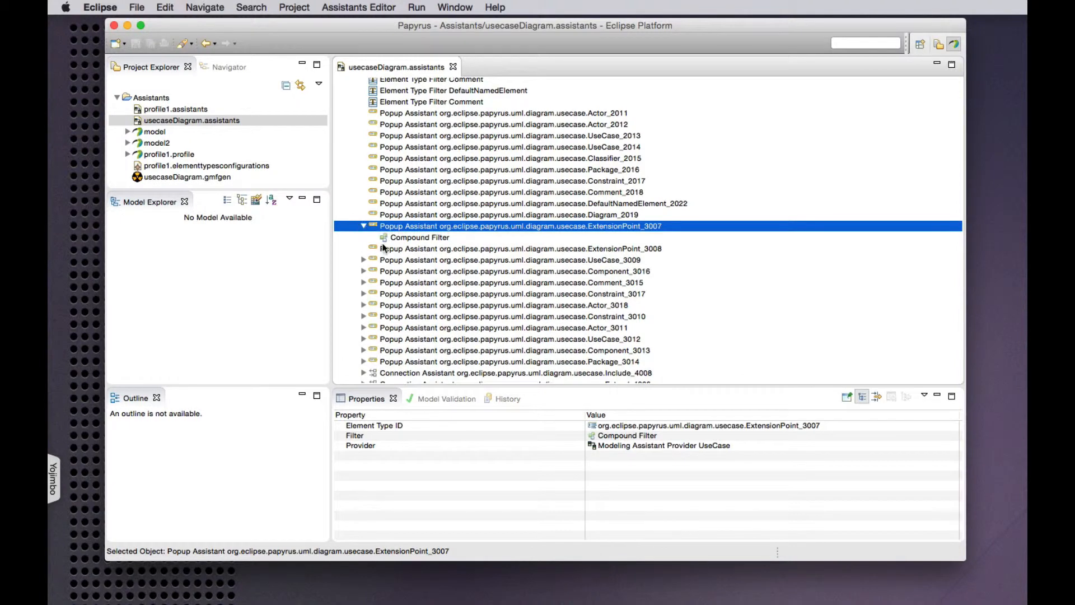
pyautogui.click(409, 238)
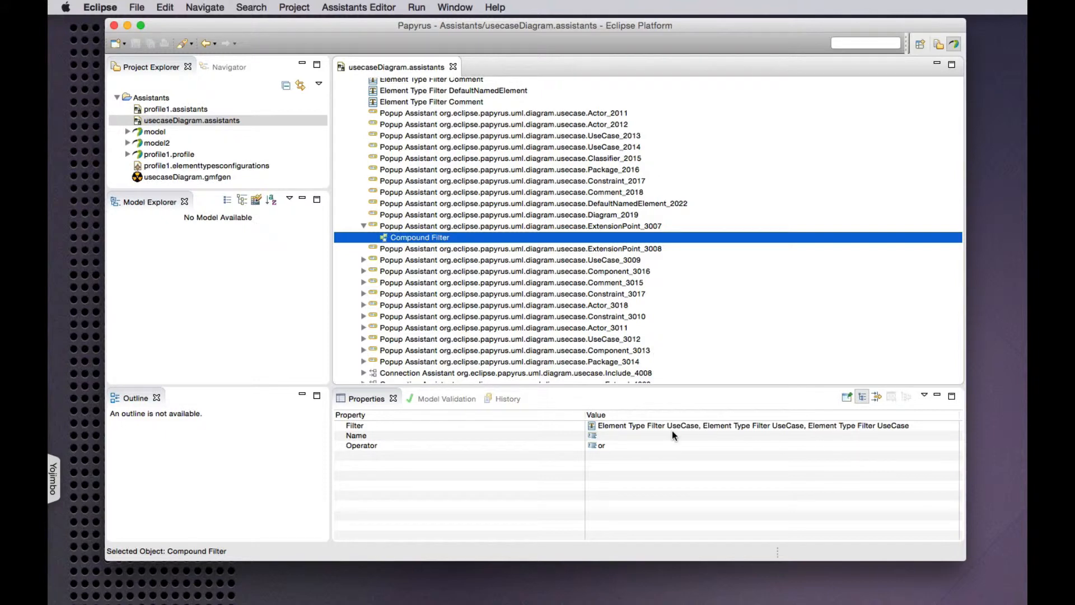
# - Expand the connection assistant Include_4008 and inspect the properties of its two compound filters
pyautogui.scroll(-5, 519, 285)
pyautogui.scroll(-2, 519, 283)
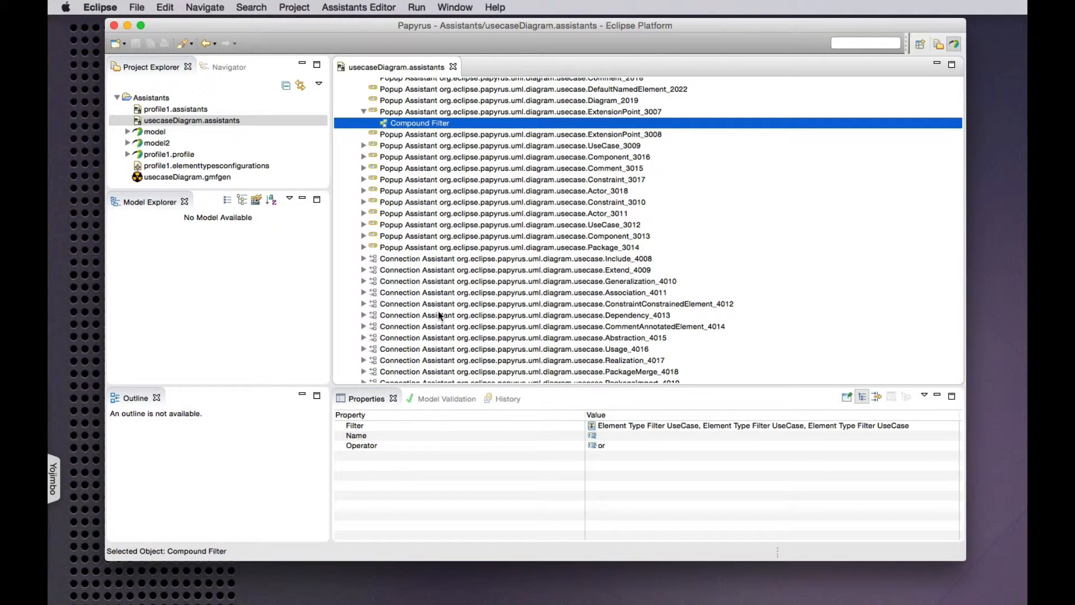
pyautogui.click(401, 259)
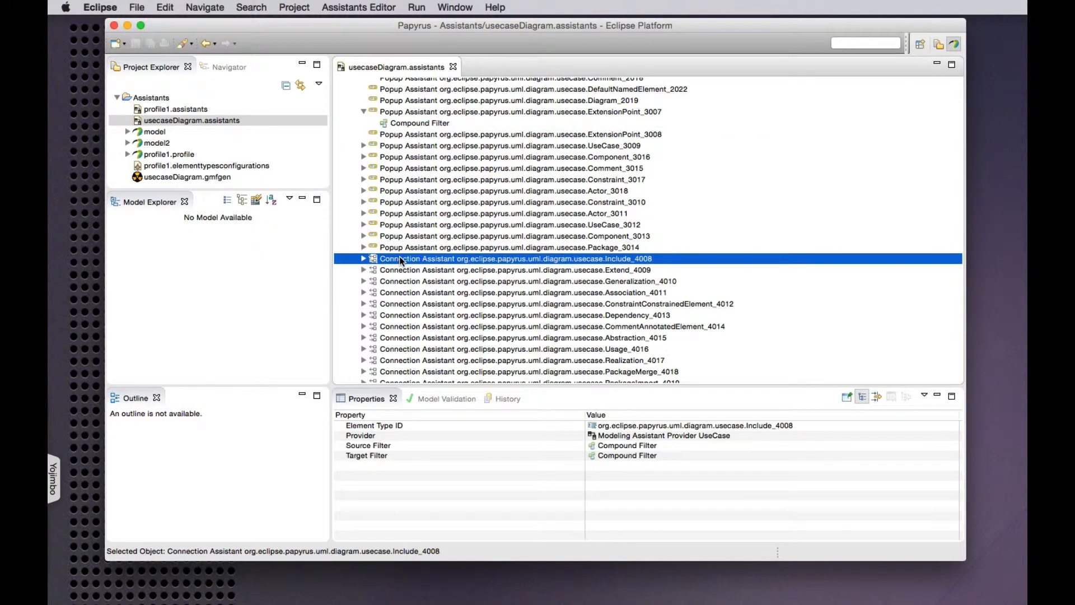
pyautogui.click(364, 258)
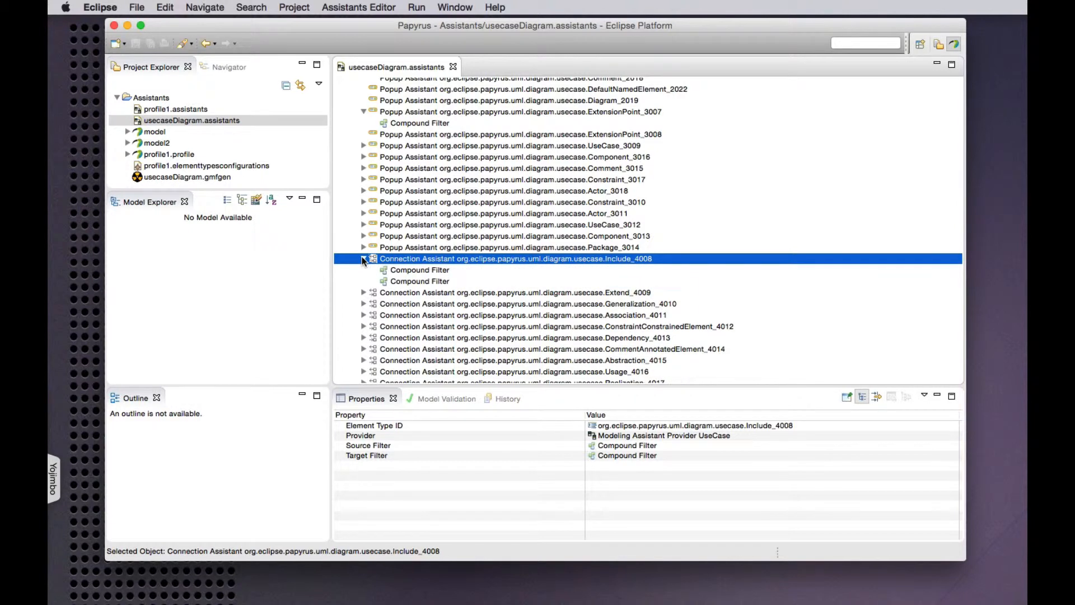
pyautogui.click(426, 270)
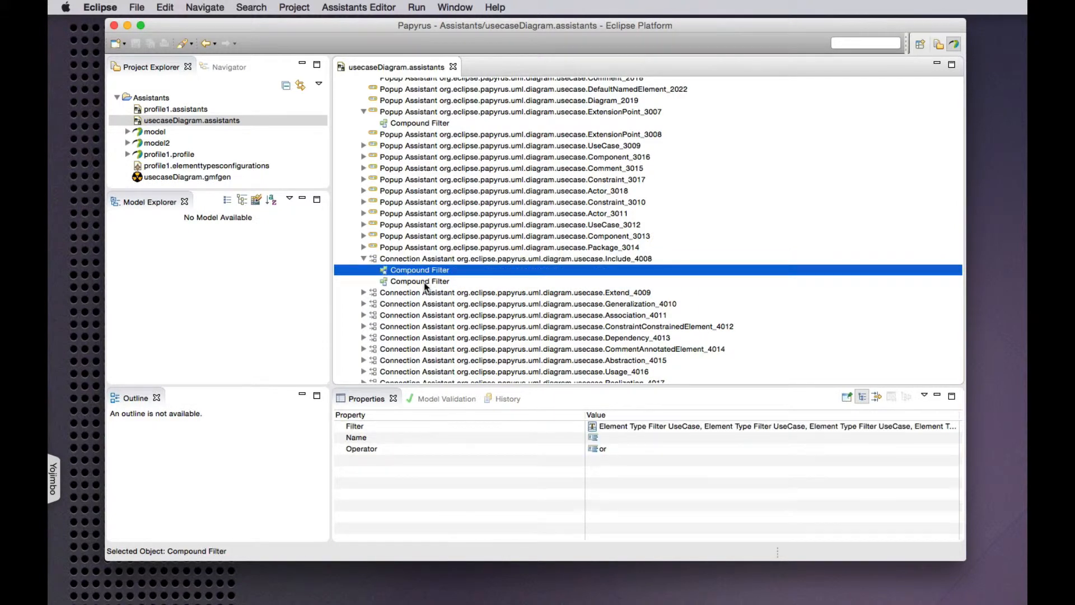
pyautogui.click(424, 281)
# - Inspect the connection assistant Association_4011 and its two compound filters, and look over the rest of the assistants model
pyautogui.scroll(-2, 392, 300)
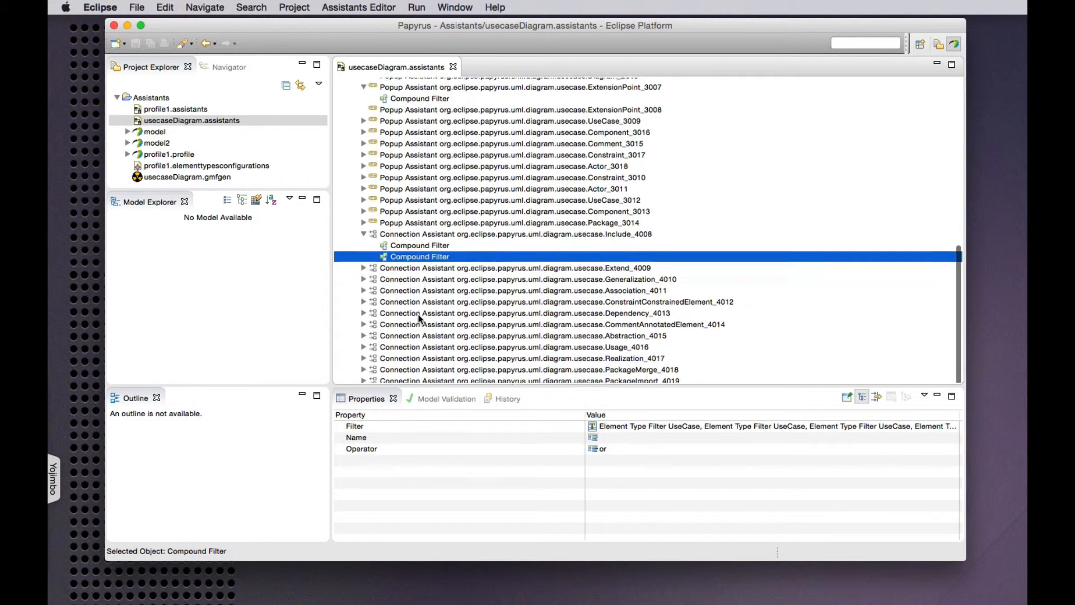
pyautogui.click(393, 292)
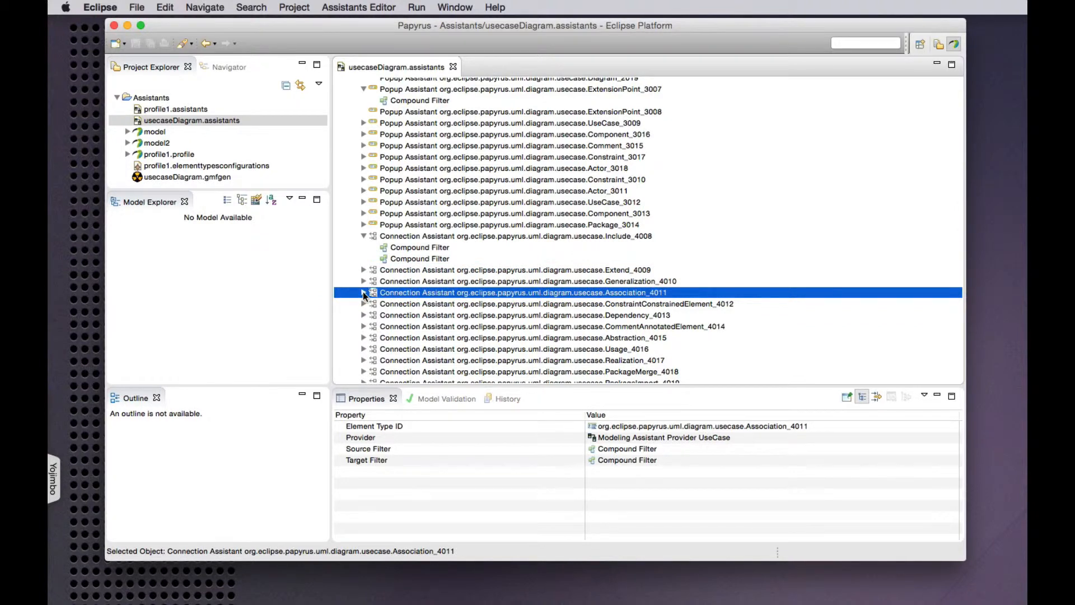
pyautogui.click(363, 292)
pyautogui.click(398, 306)
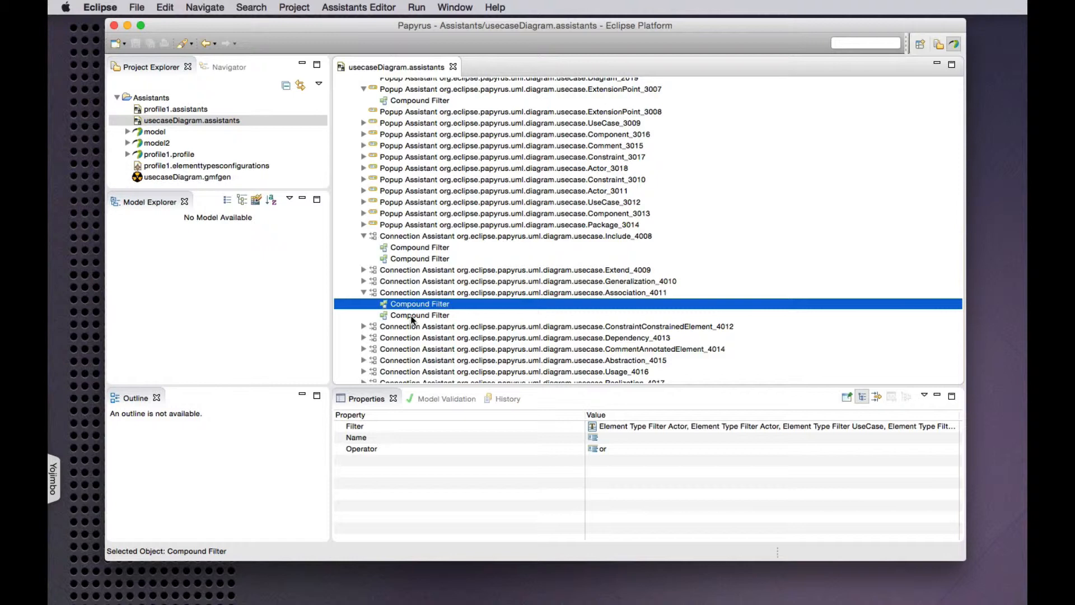
pyautogui.click(412, 315)
pyautogui.scroll(-2, 414, 316)
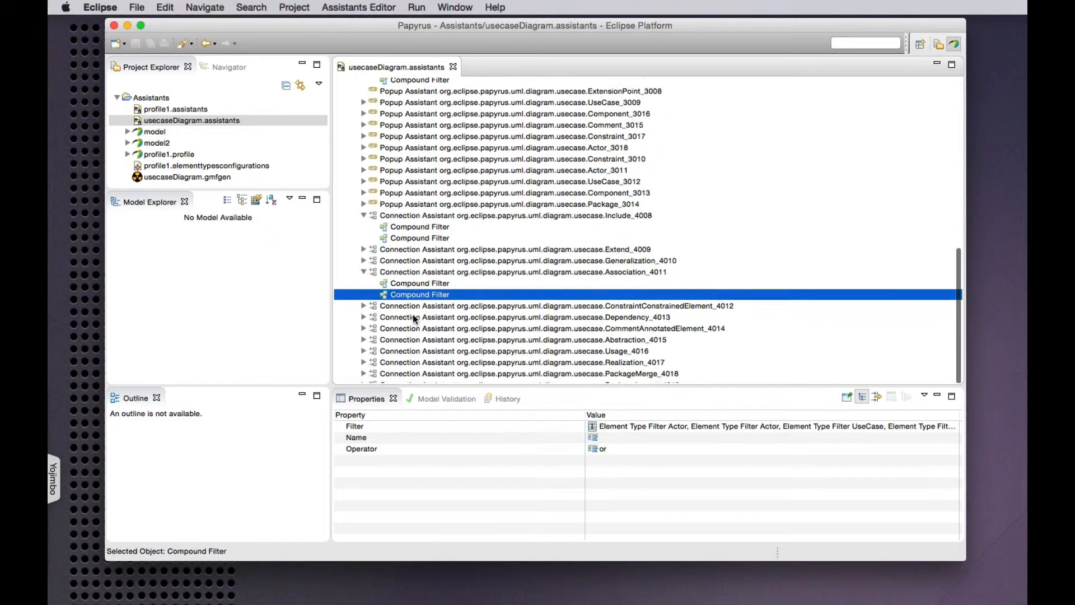
pyautogui.scroll(-1, 414, 318)
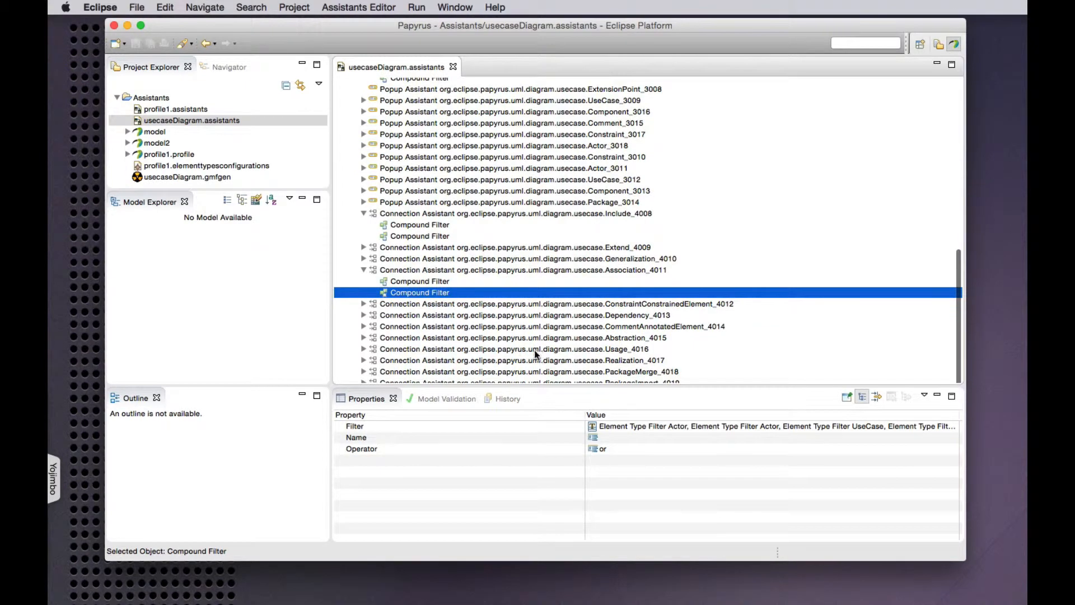
pyautogui.scroll(5, 541, 371)
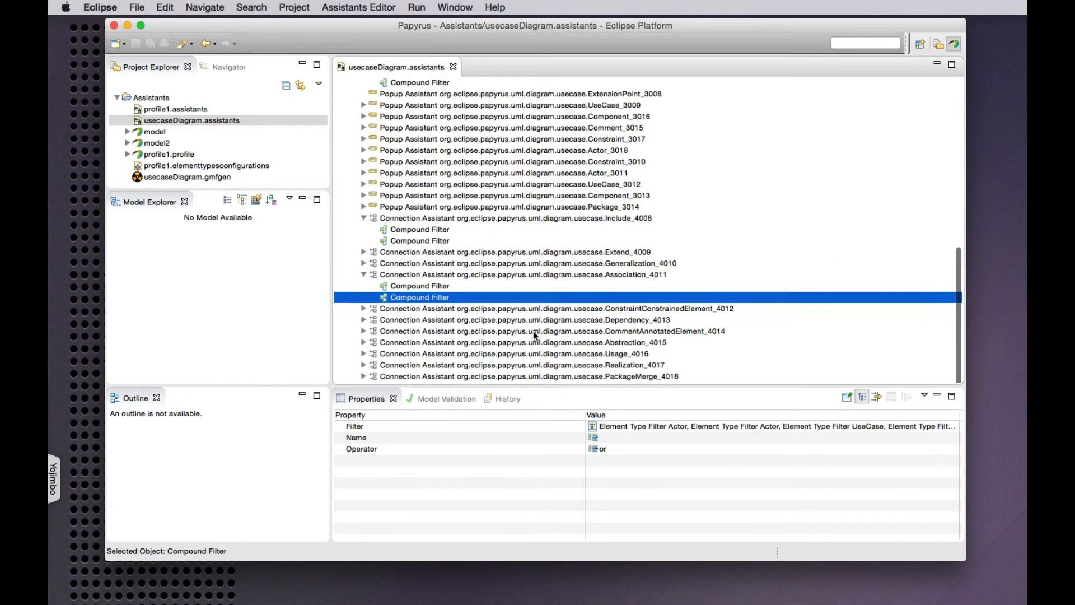
pyautogui.scroll(15, 533, 331)
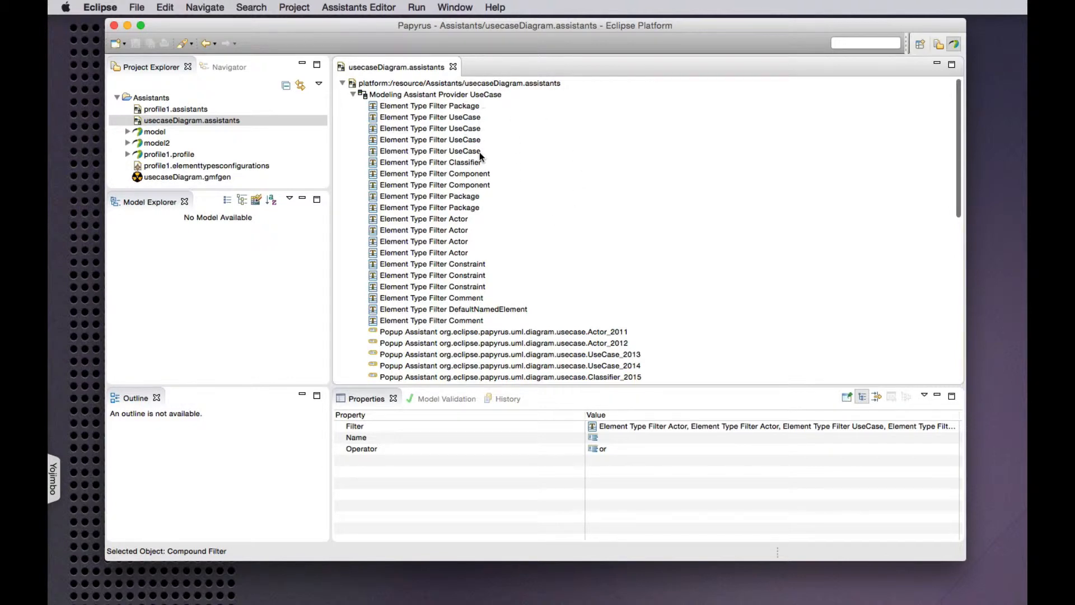
# - Close usecaseDiagram.assistants and open model2 with the profile applications of its root model shown
pyautogui.click(455, 68)
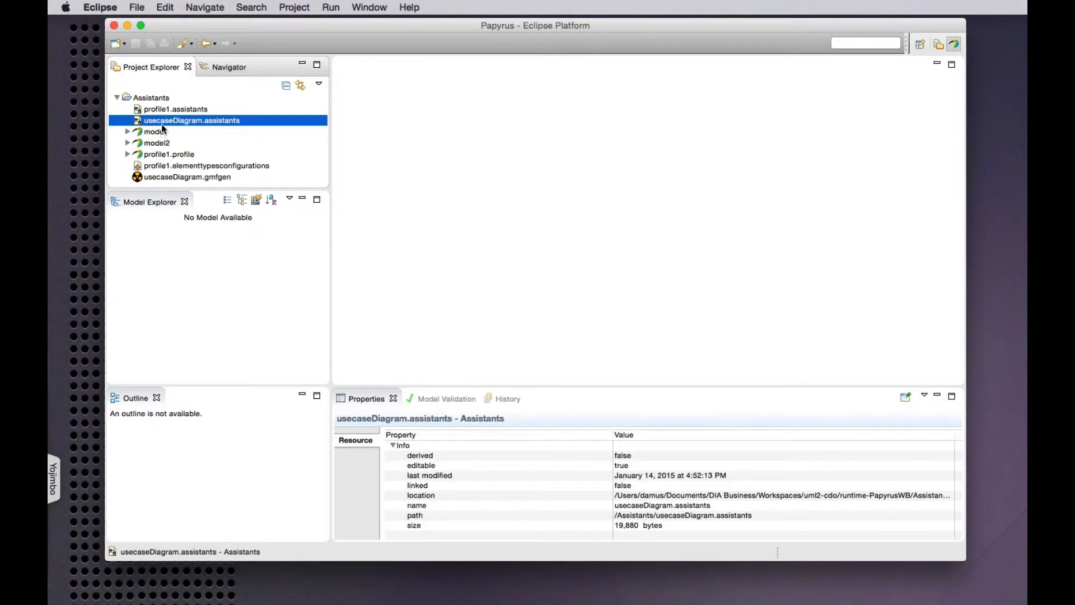
pyautogui.doubleClick(157, 143)
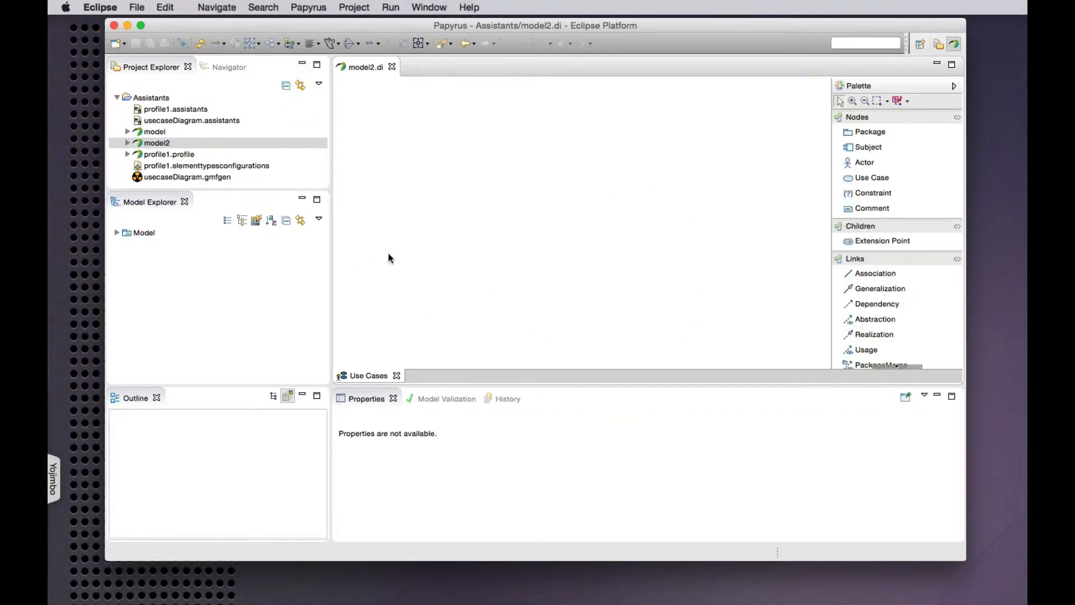
pyautogui.click(386, 428)
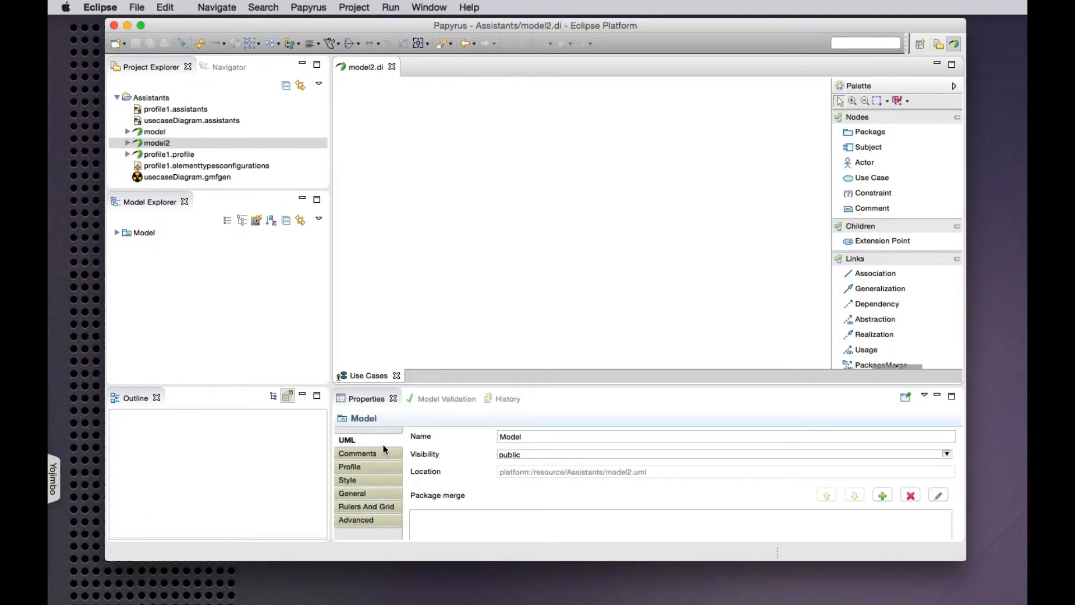
pyautogui.click(365, 467)
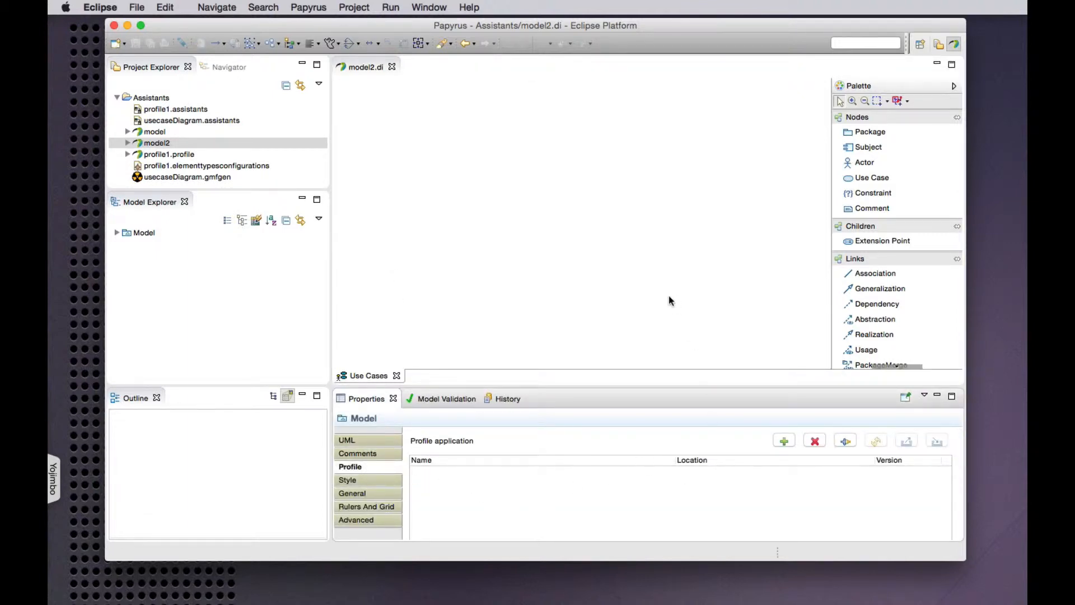
# - Add a use case and, to its right, an actor from the palette to the empty Use Cases diagram
pyautogui.click(871, 180)
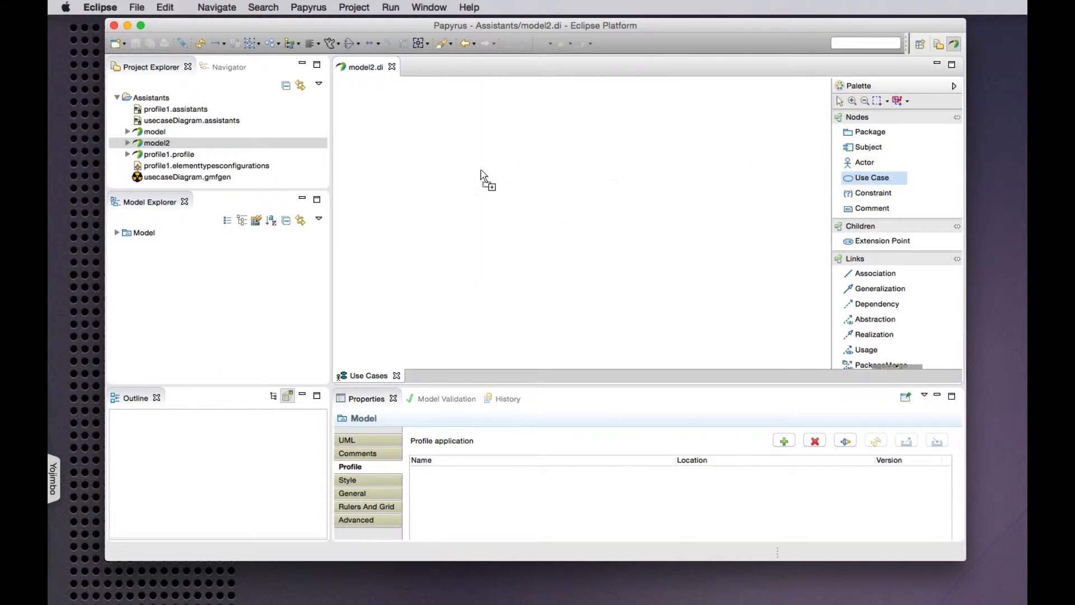
pyautogui.click(407, 181)
pyautogui.click(862, 162)
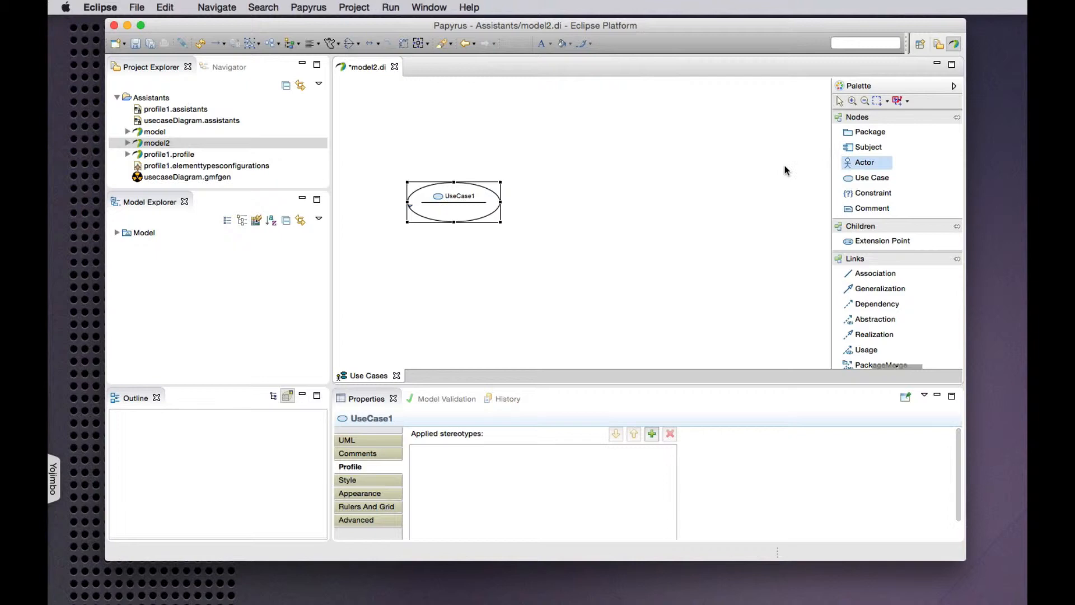
pyautogui.click(679, 194)
pyautogui.click(863, 274)
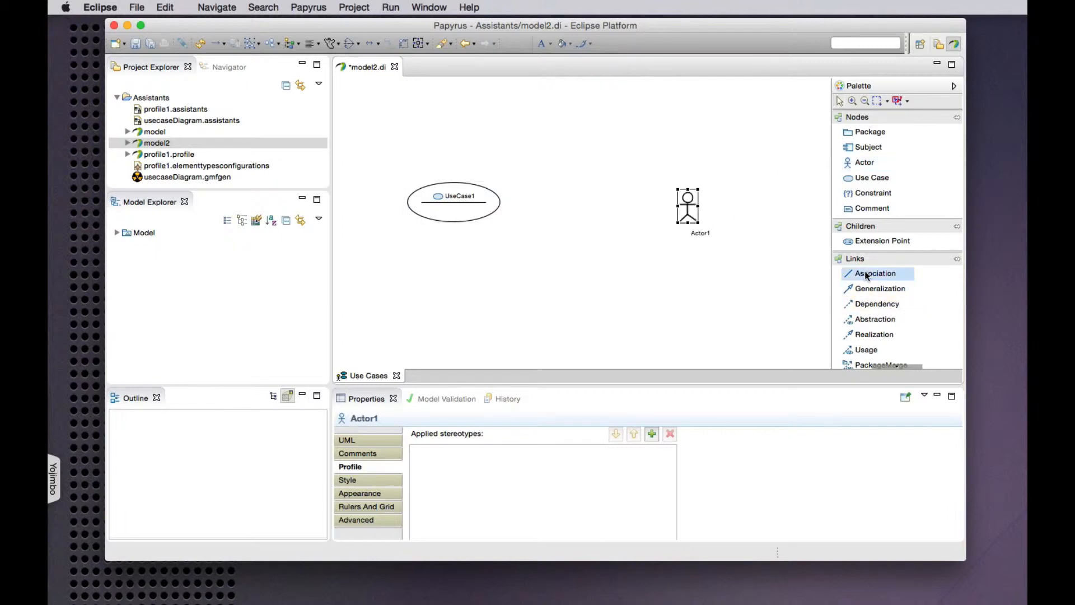
pyautogui.click(496, 207)
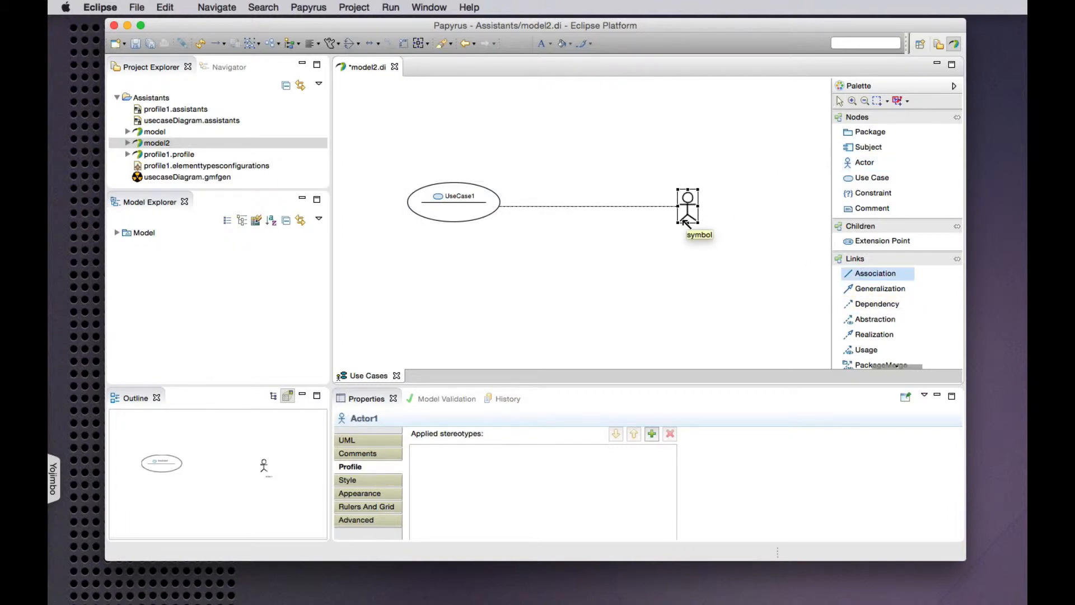
pyautogui.press('Escape')
# - Connect UseCase1 to Actor1 with an Association from the palette
pyautogui.click(873, 274)
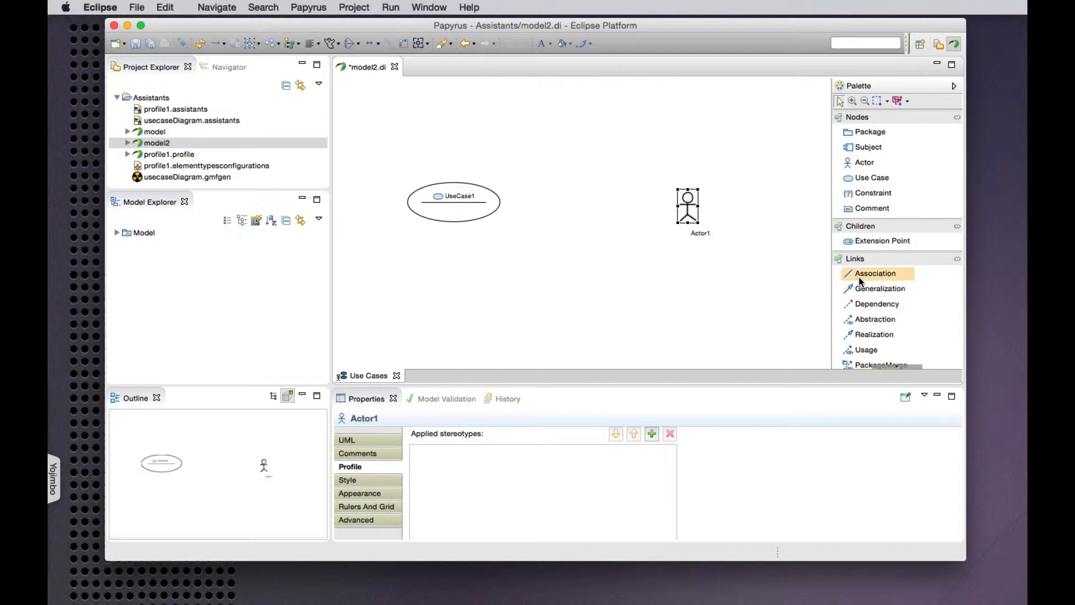
pyautogui.click(465, 211)
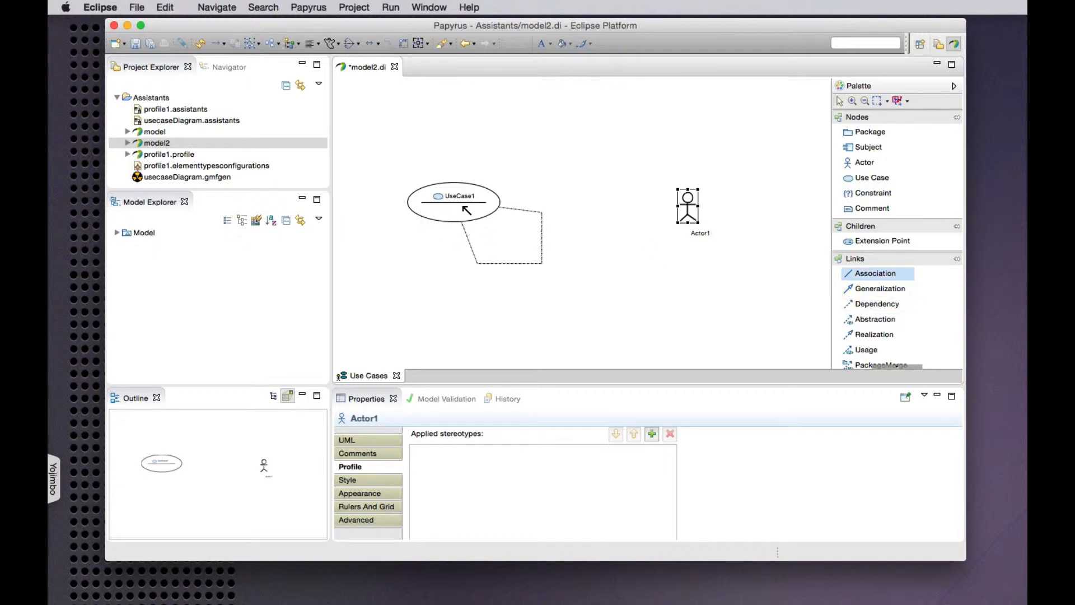
pyautogui.click(689, 208)
pyautogui.click(626, 274)
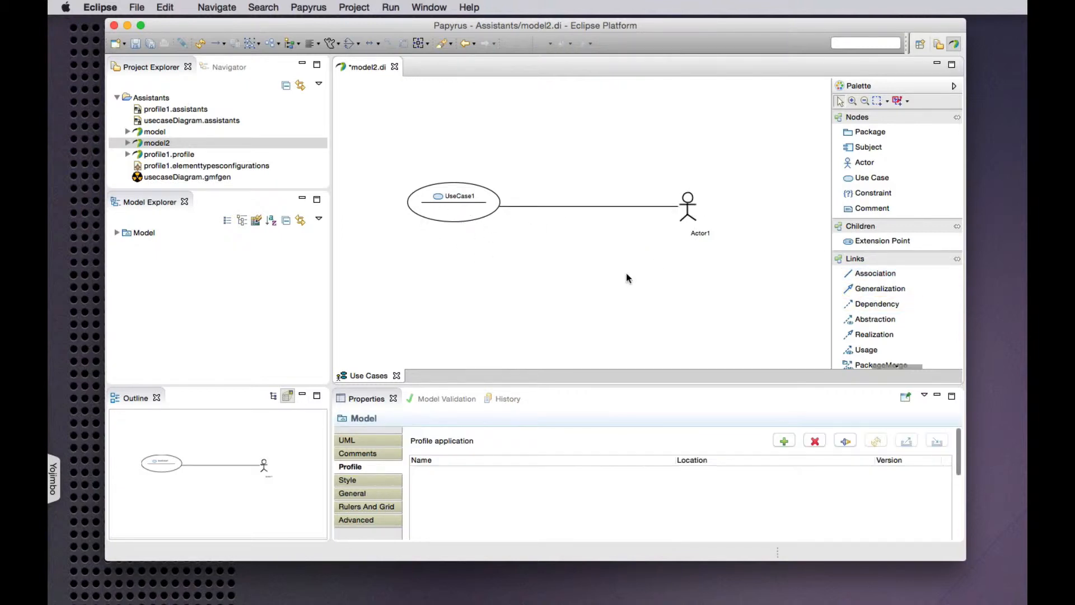
# - Undo the association, the actor and the use case to empty the diagram
pyautogui.press('super+z')
pyautogui.press('super+z')
pyautogui.press('super+z')
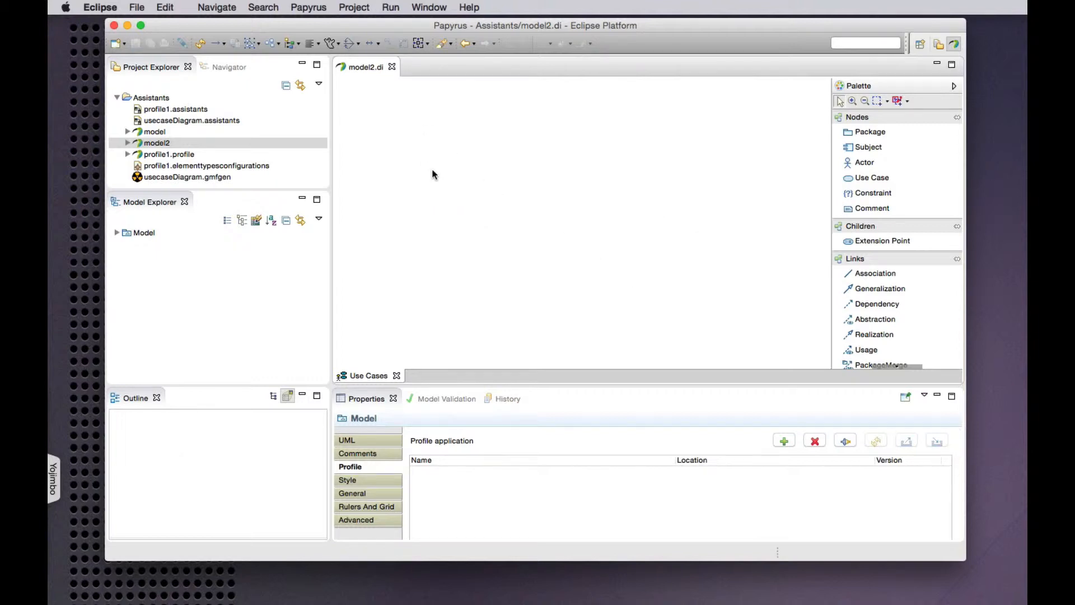
# - Deploy the modeling assistants defined in usecaseDiagram.assistants
pyautogui.click(184, 117)
pyautogui.rightClick(183, 117)
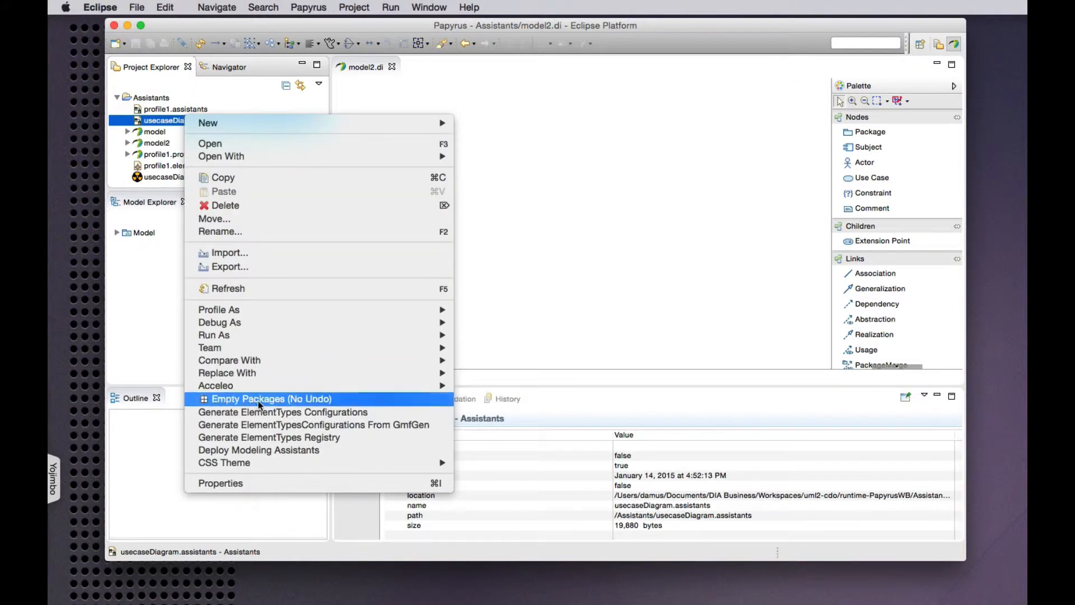
pyautogui.click(275, 449)
# - Create an actor and, to its right, an ellipse-shaped use case in the Use Cases diagram with the popup assistants
pyautogui.click(443, 189)
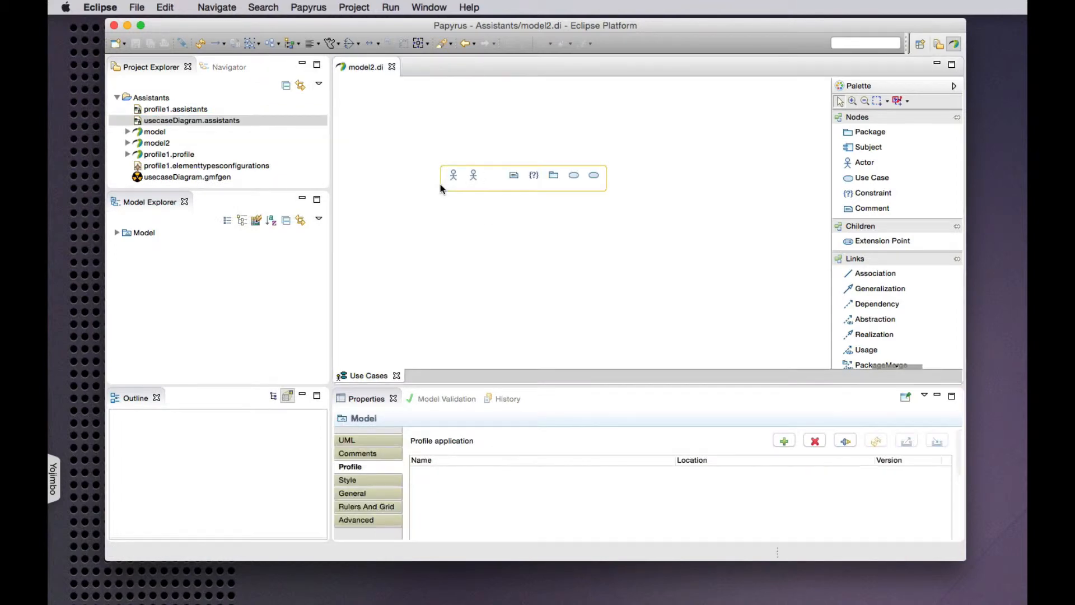
pyautogui.click(472, 176)
pyautogui.click(614, 166)
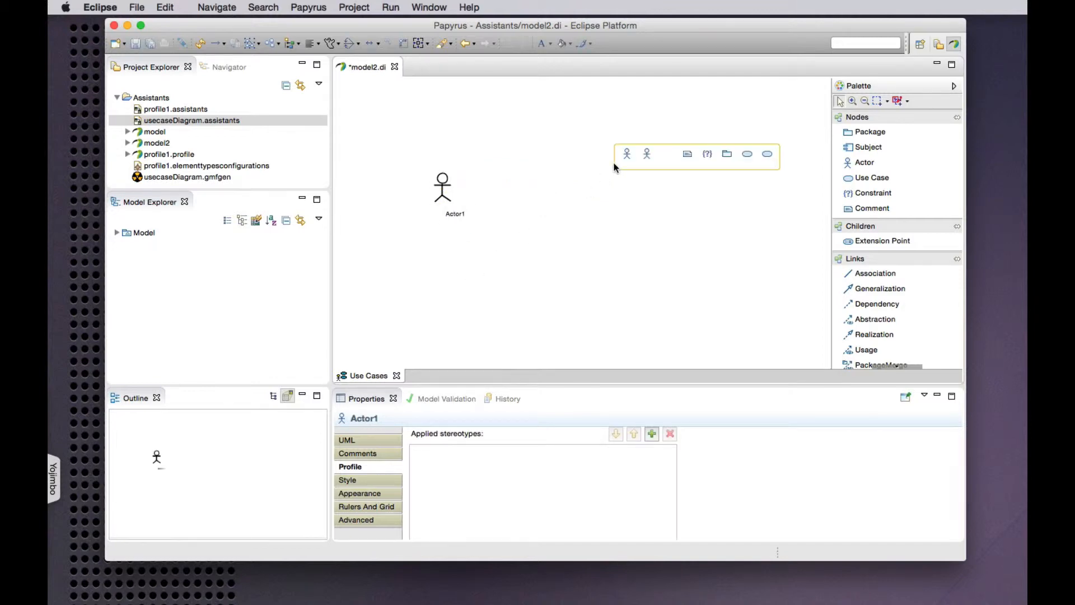
pyautogui.click(767, 159)
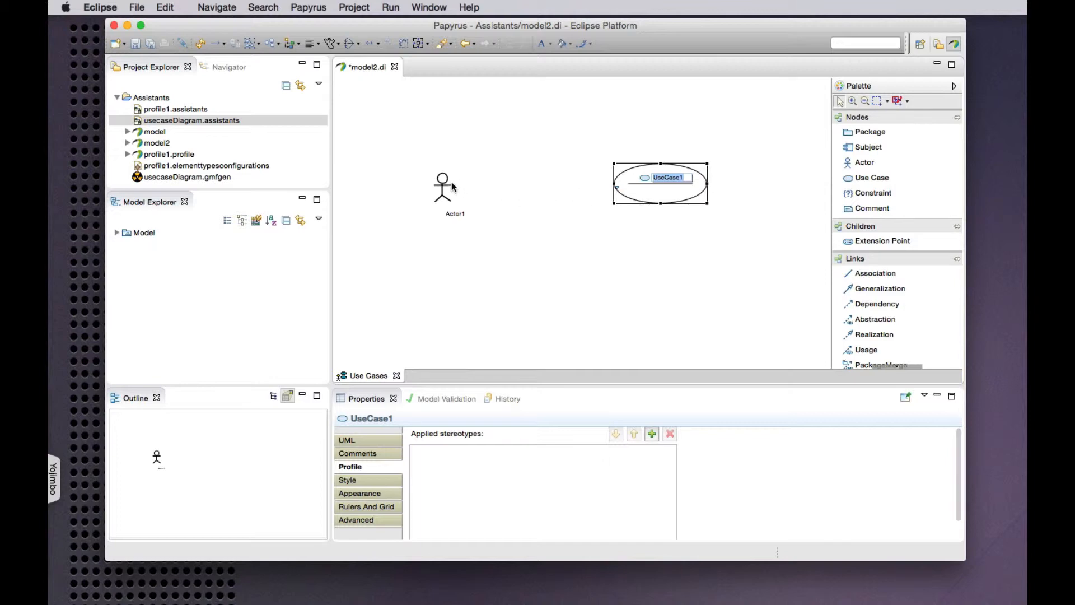
# - Create an association from Actor1 to UseCase1 with the actor's connection assistant
pyautogui.click(448, 191)
pyautogui.moveTo(465, 194); pyautogui.dragTo(631, 188)
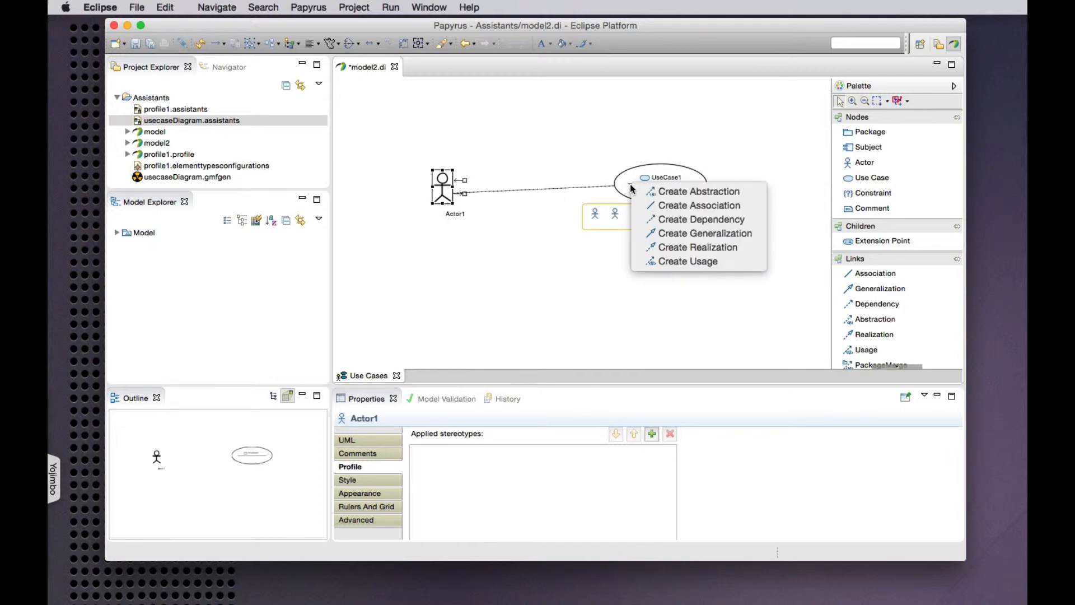
pyautogui.click(682, 205)
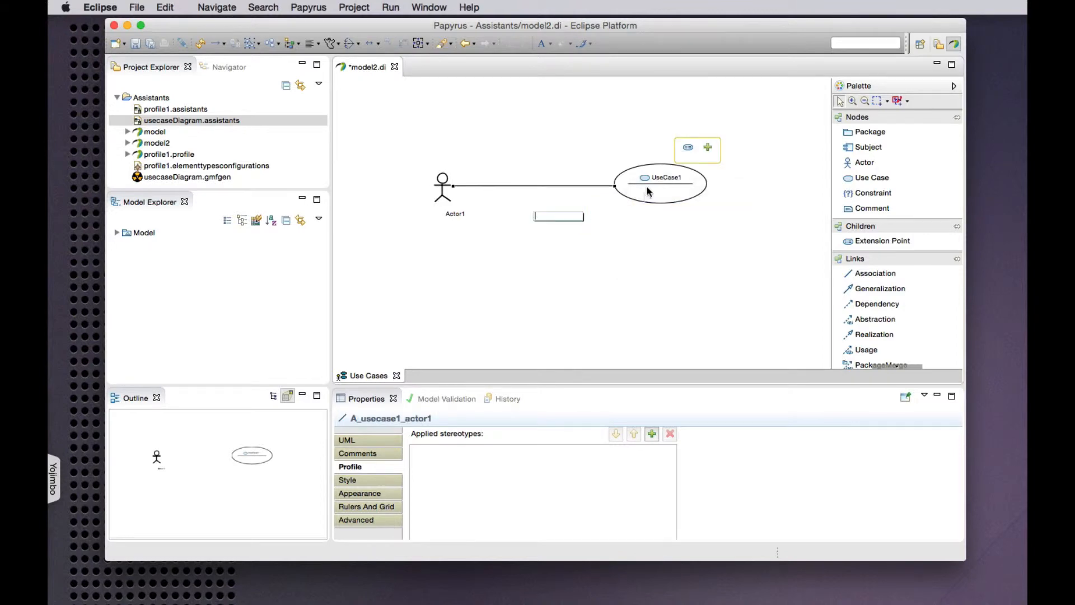
# - Create an Extend relationship to UseCase1 from a new use case as ellipse below it, using the connection assistant
pyautogui.click(647, 196)
pyautogui.moveTo(639, 215); pyautogui.dragTo(553, 285)
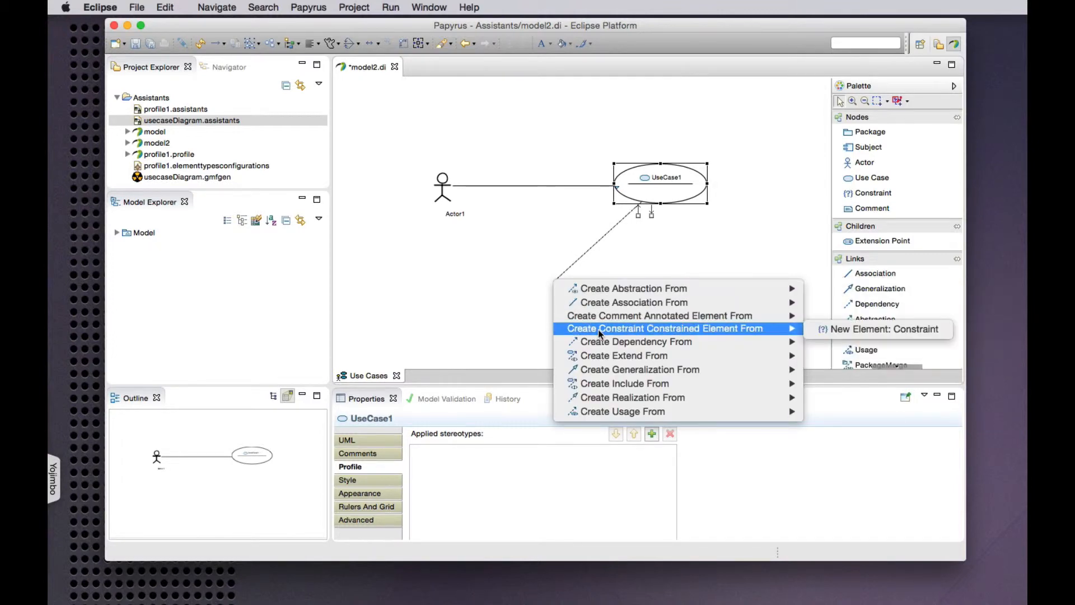
pyautogui.moveTo(614, 359)
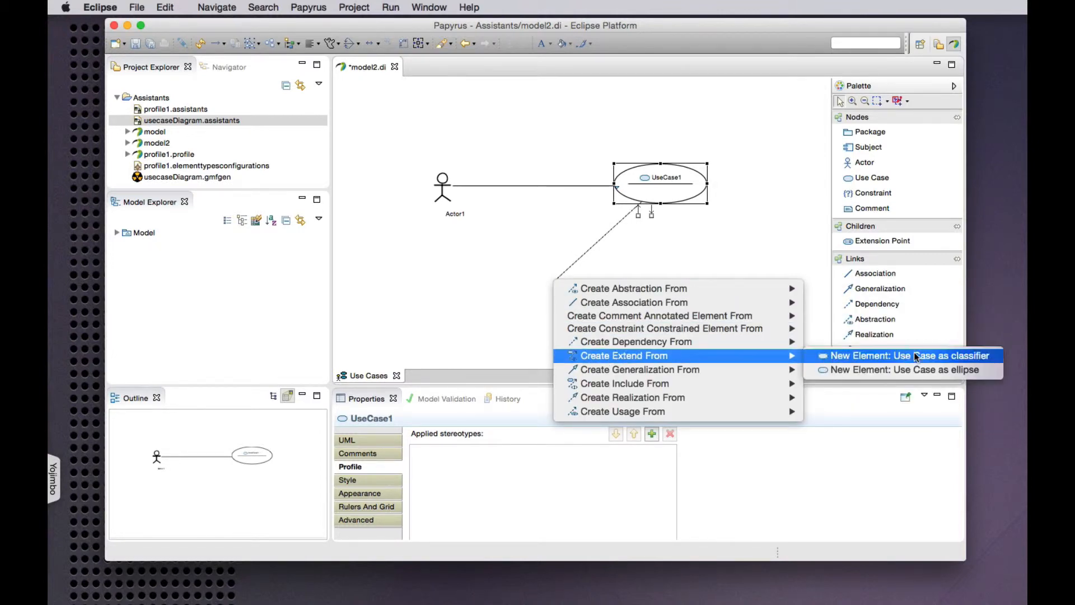
pyautogui.click(905, 371)
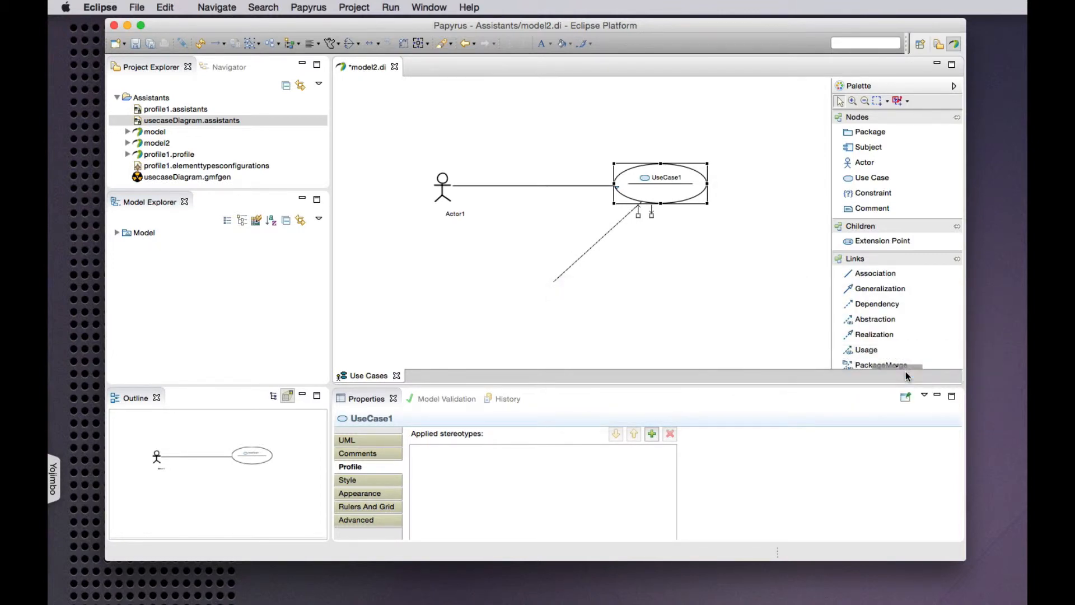
pyautogui.click(696, 243)
# - Add an extension point to UseCase1 with its popup assistant and keep the default name
pyautogui.moveTo(682, 186)
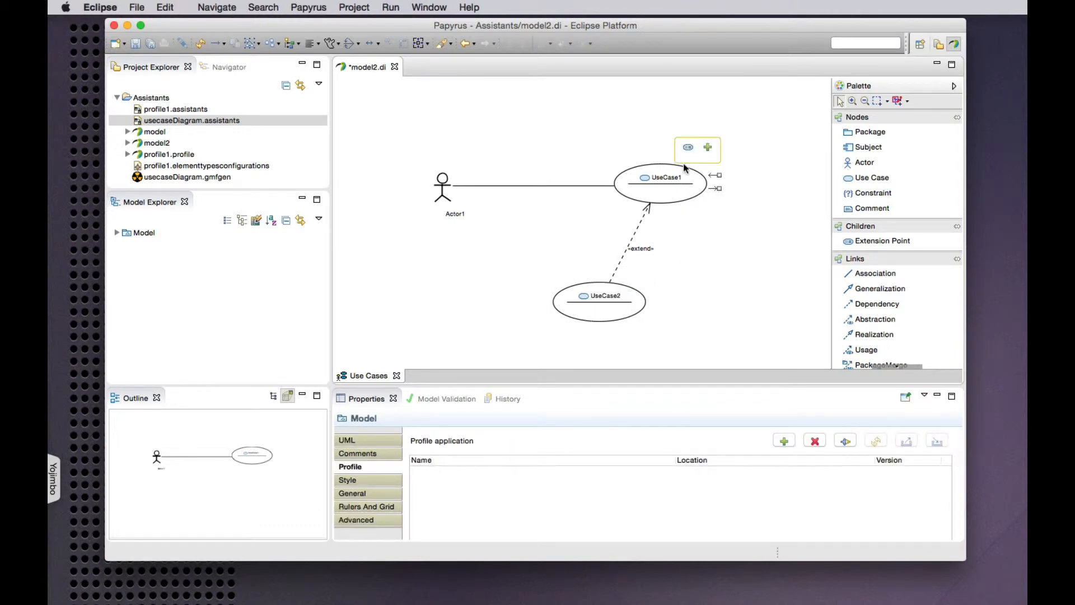
pyautogui.click(688, 148)
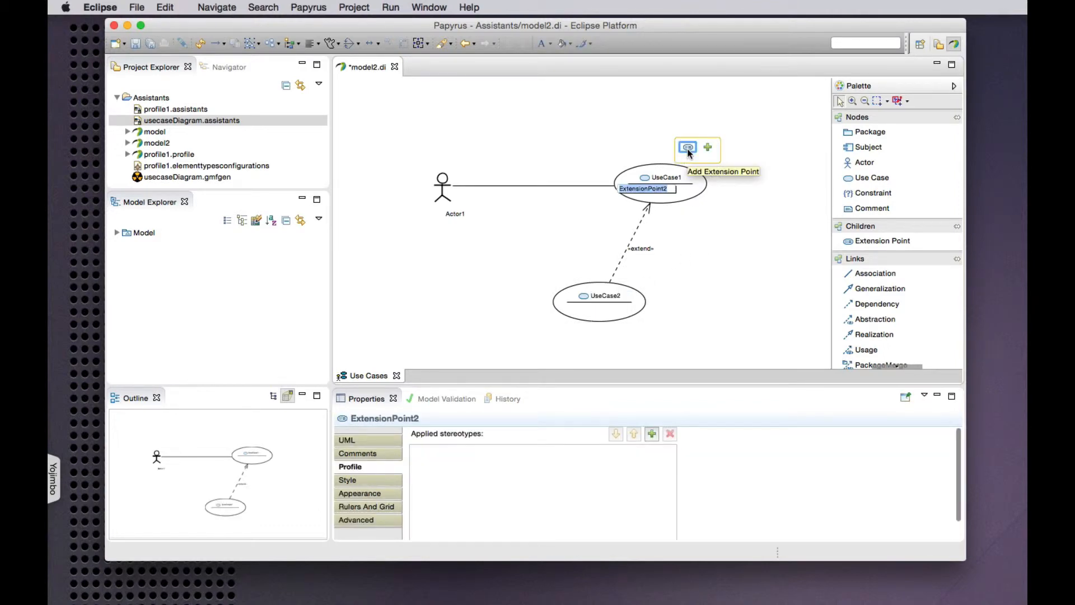
pyautogui.click(684, 196)
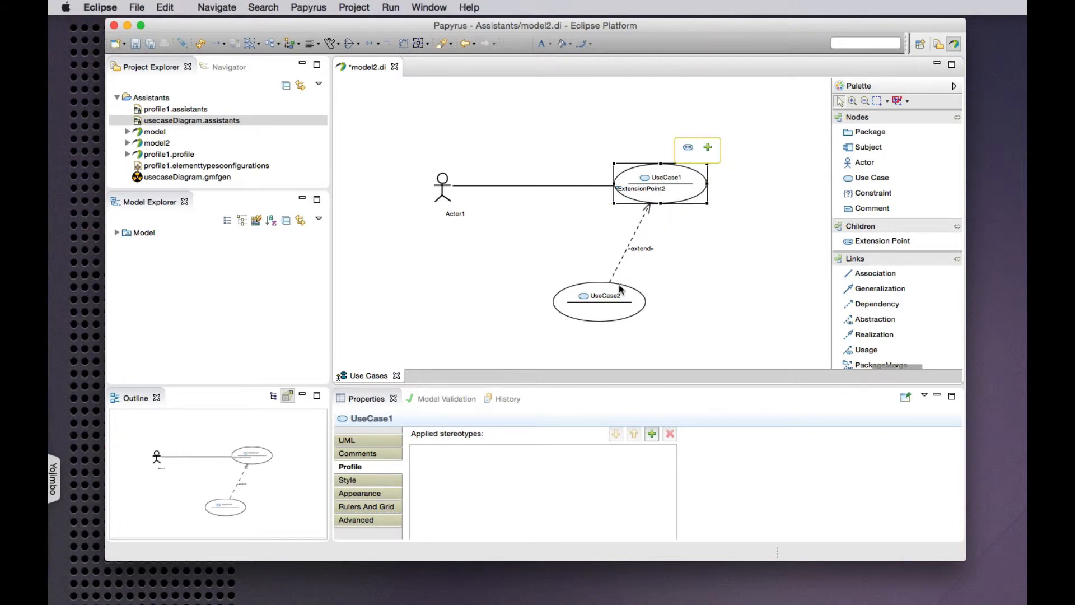
# - Apply the profile1 profile from profile1.profile.uml in the Assistants project to the model
pyautogui.moveTo(631, 296)
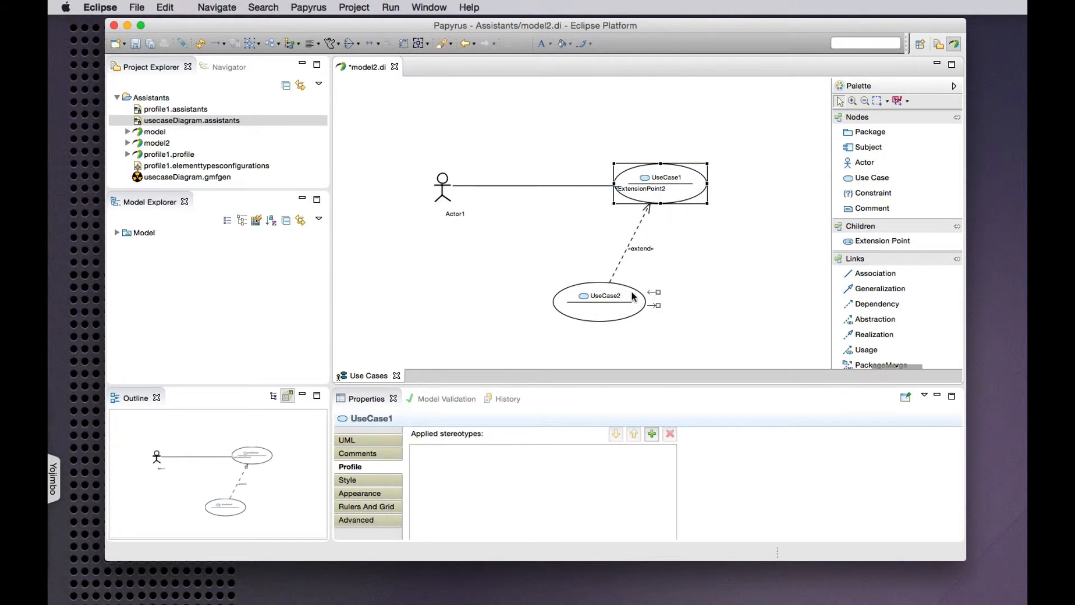
pyautogui.moveTo(730, 287)
pyautogui.click(738, 243)
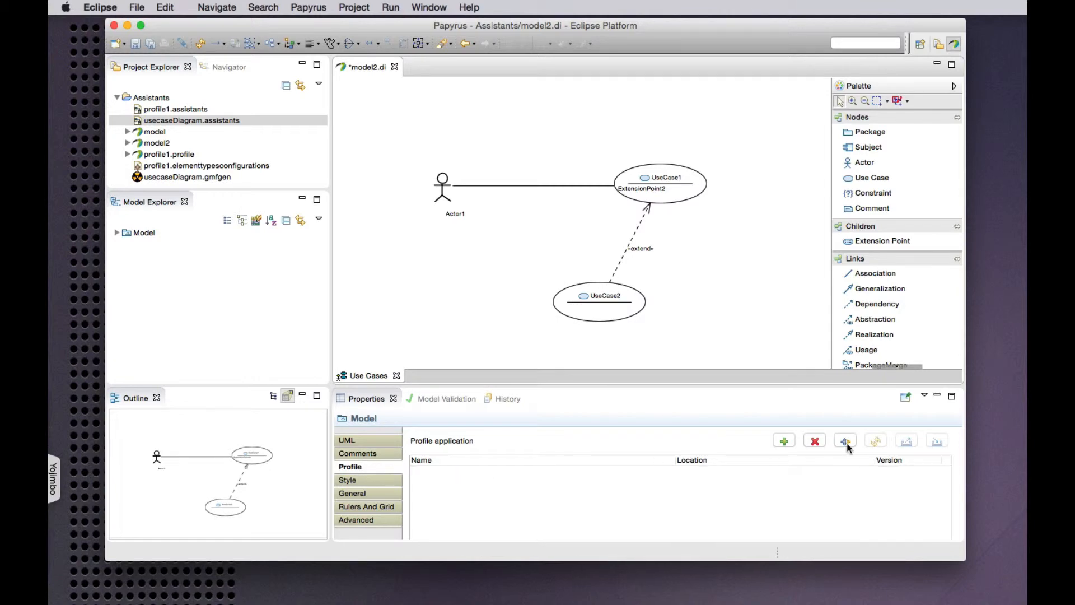
pyautogui.click(784, 442)
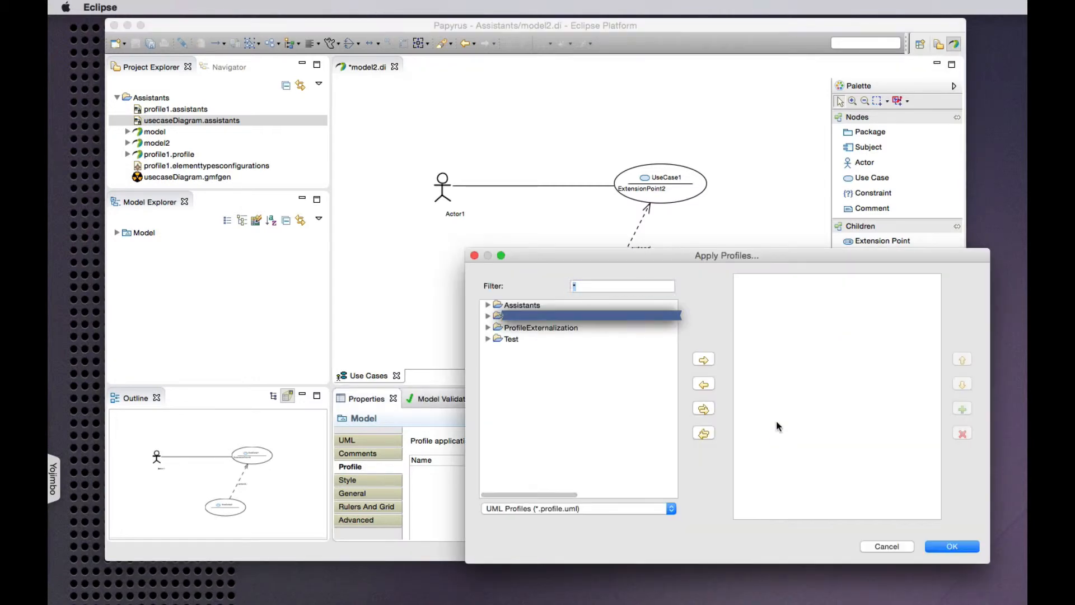
pyautogui.click(488, 305)
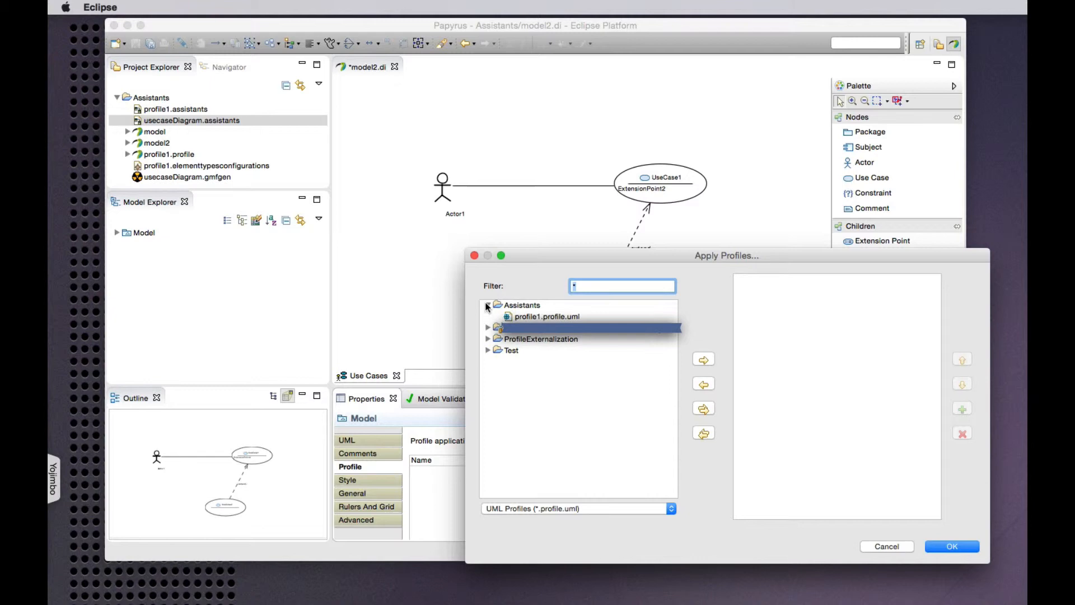
pyautogui.click(529, 317)
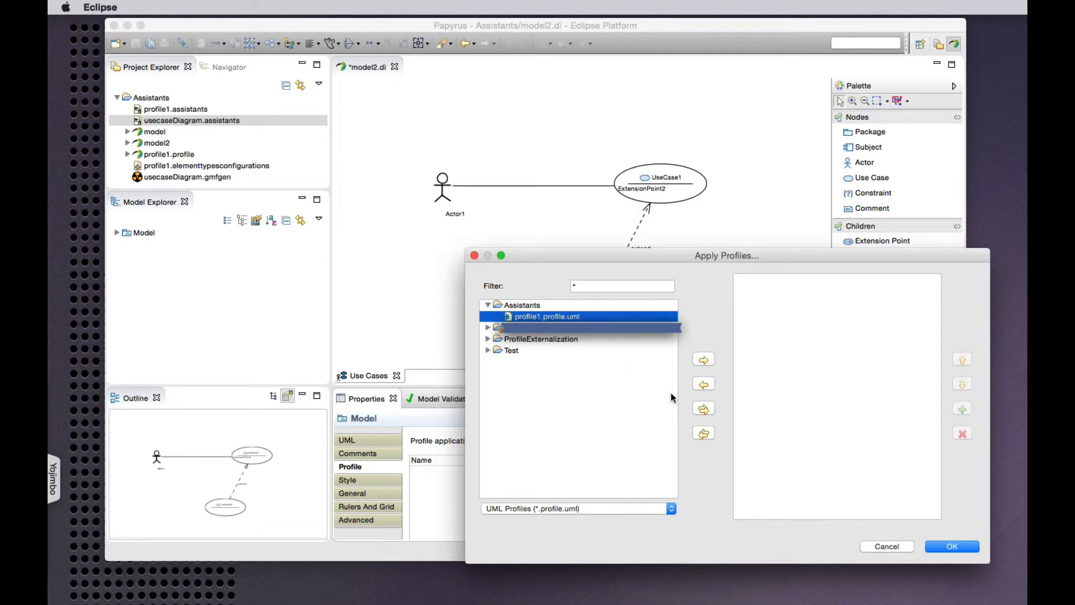
pyautogui.click(704, 360)
pyautogui.click(959, 546)
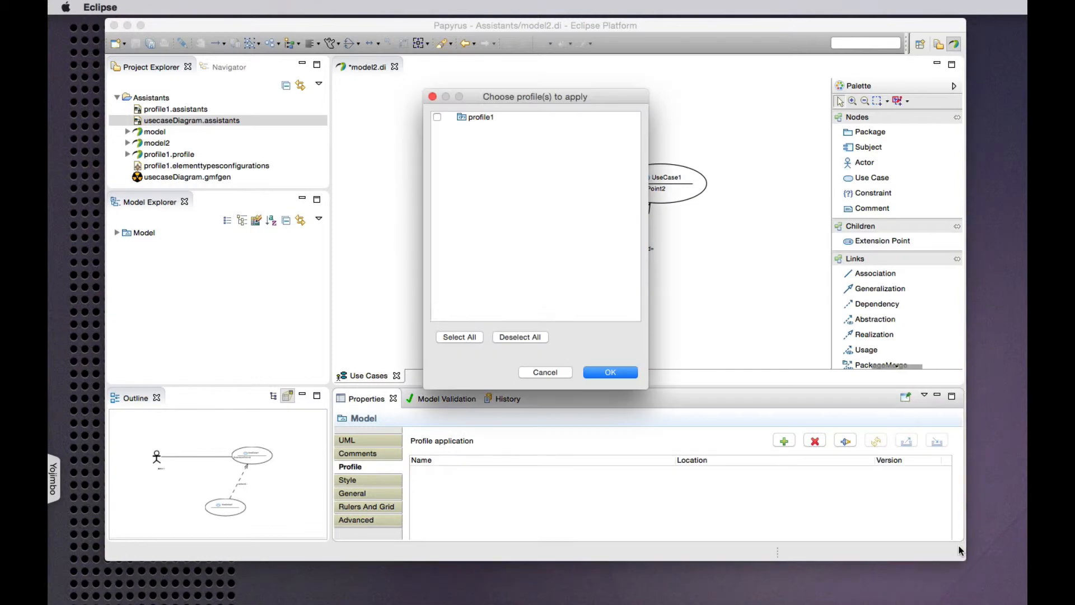
pyautogui.click(437, 117)
pyautogui.click(610, 371)
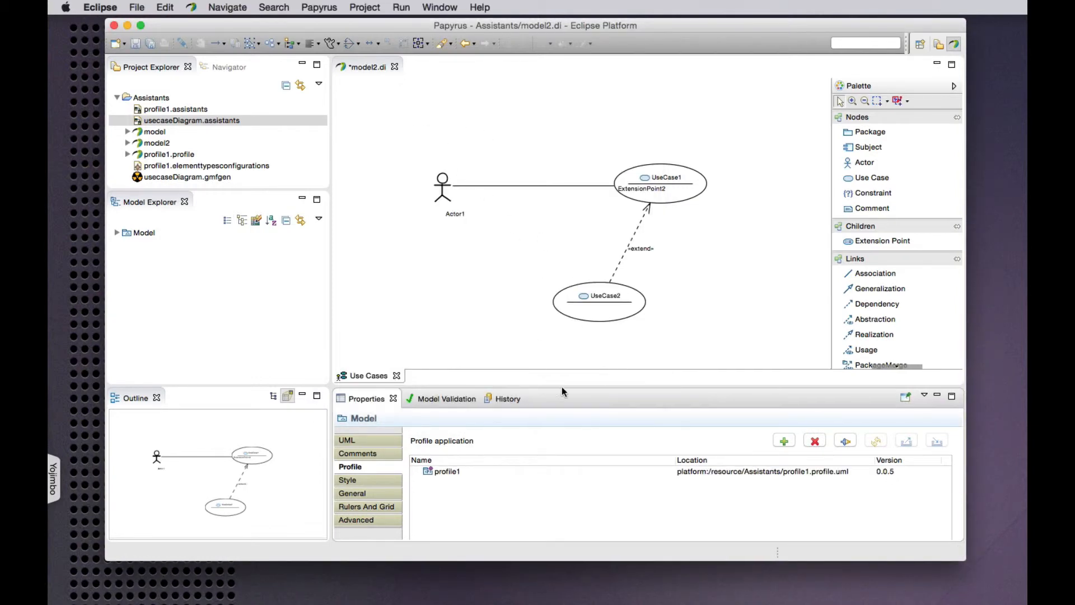
# - Add a BranchPoint extension point to UseCase1 with its popup assistant and keep the default name
pyautogui.click(676, 175)
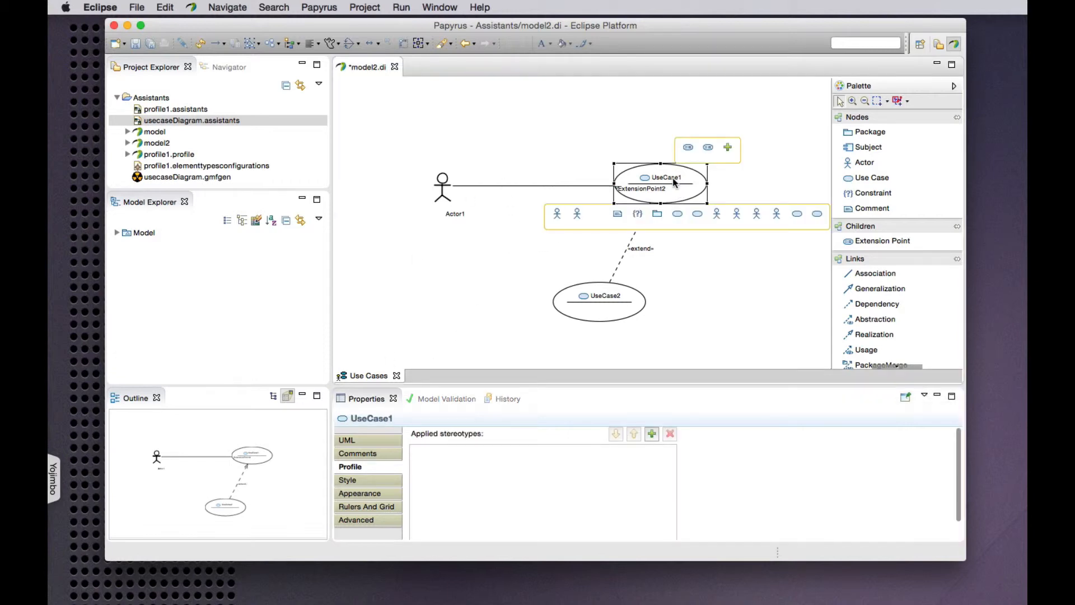
pyautogui.click(708, 148)
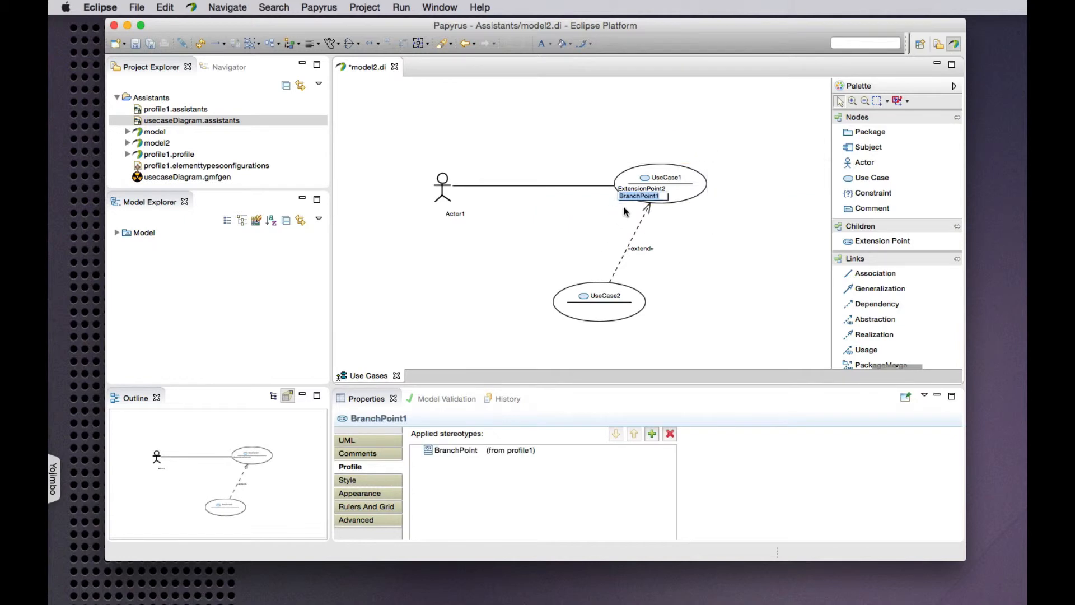
pyautogui.click(585, 226)
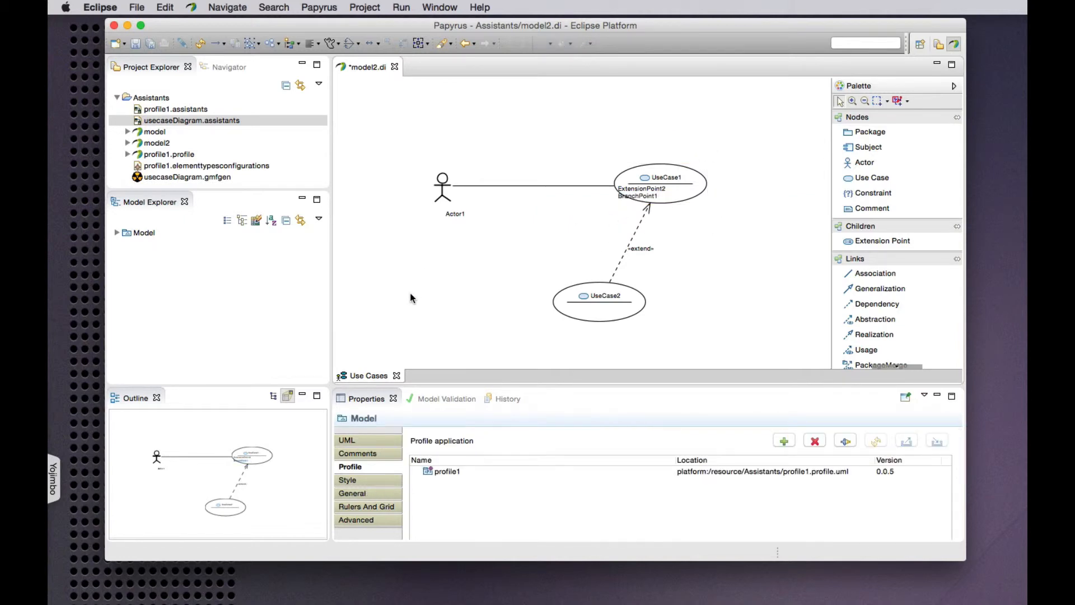
pyautogui.moveTo(410, 293)
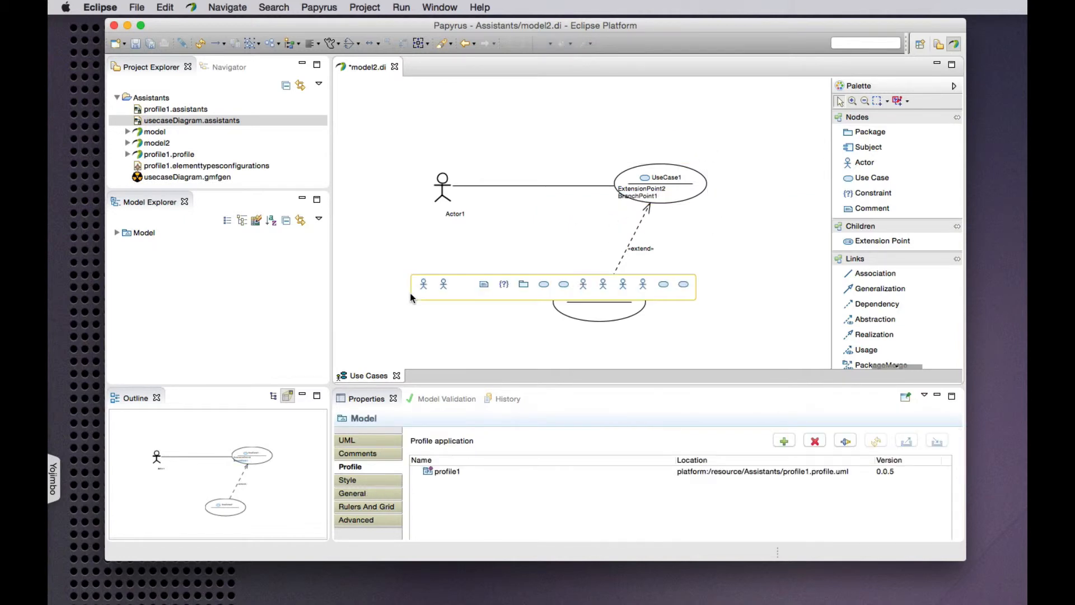
pyautogui.click(683, 285)
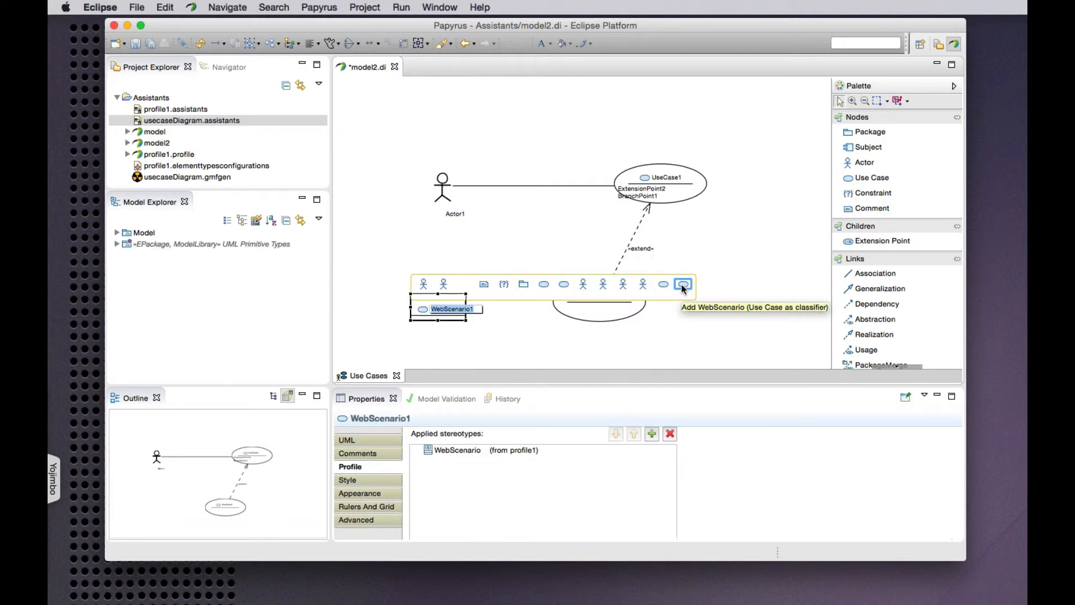
pyautogui.click(475, 336)
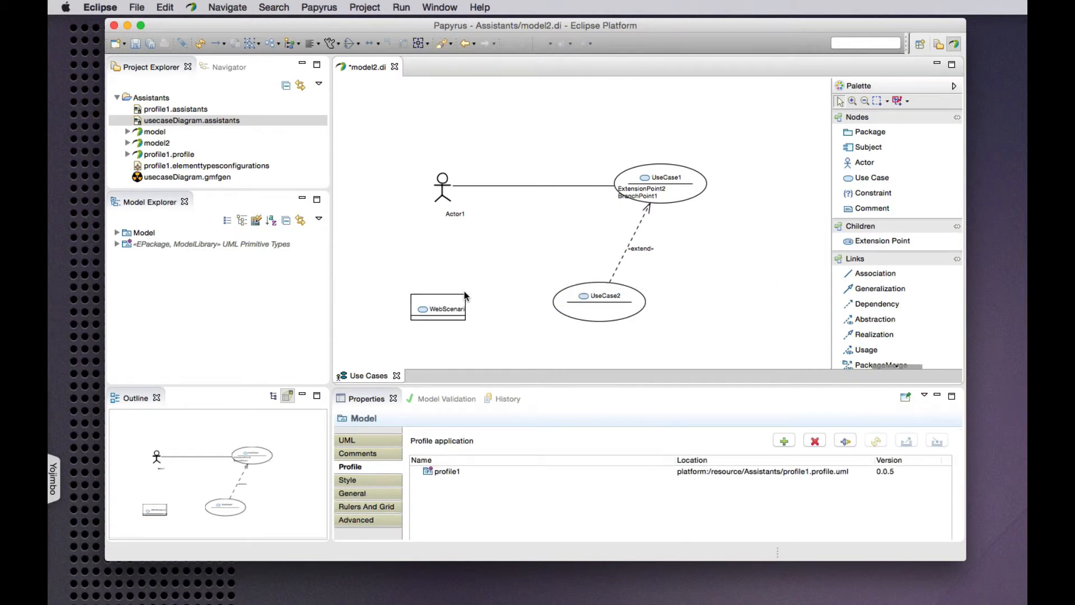
pyautogui.press('super+z')
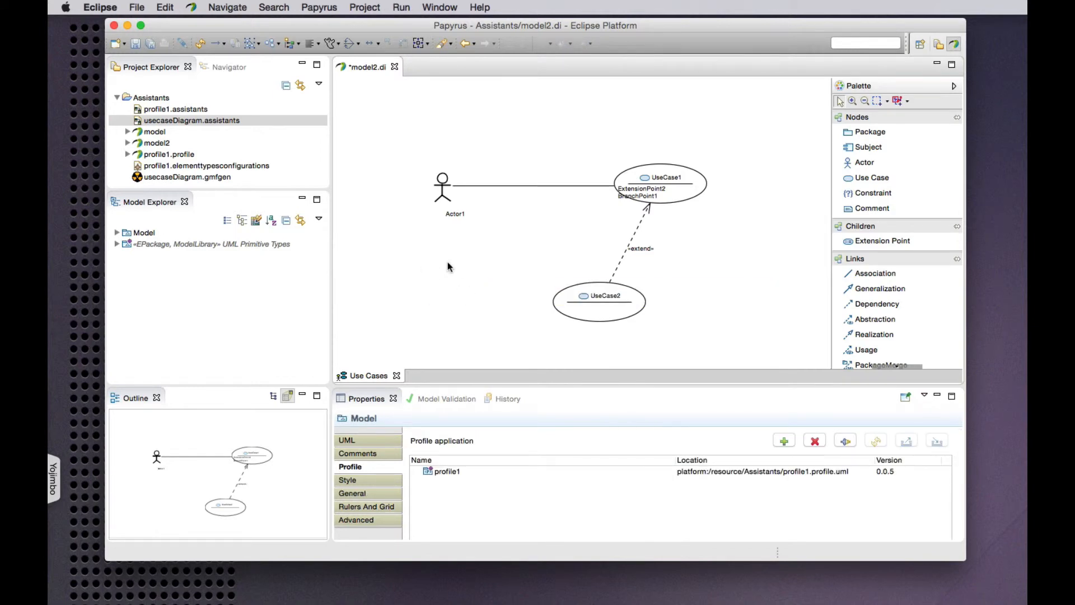
# - Create an ellipse-shaped WebScenario use case below Actor1 with the diagram's popup assistant, keeping the default name
pyautogui.moveTo(448, 261)
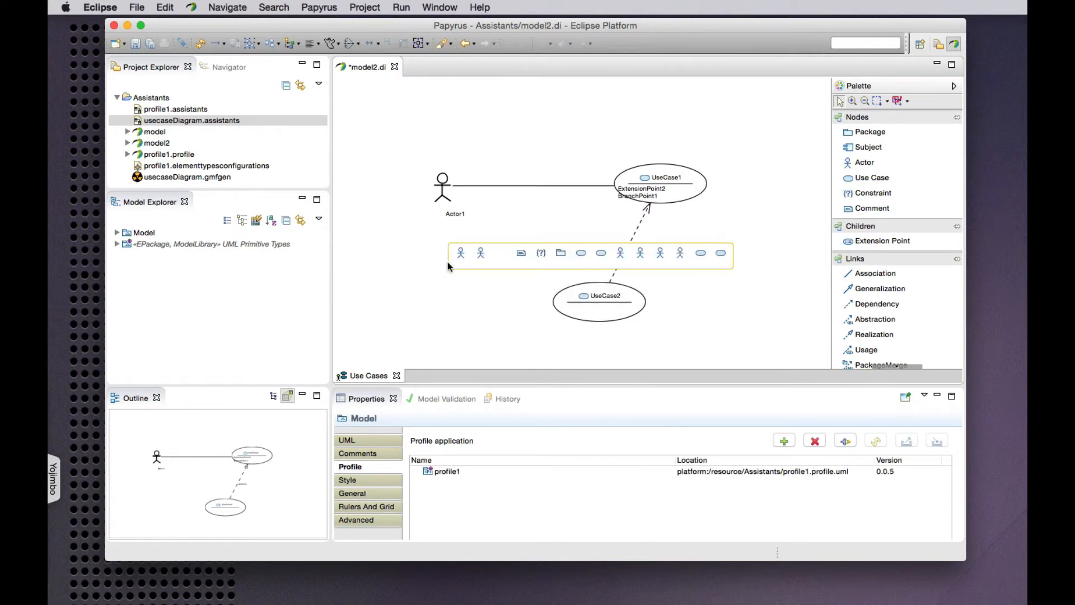
pyautogui.click(700, 254)
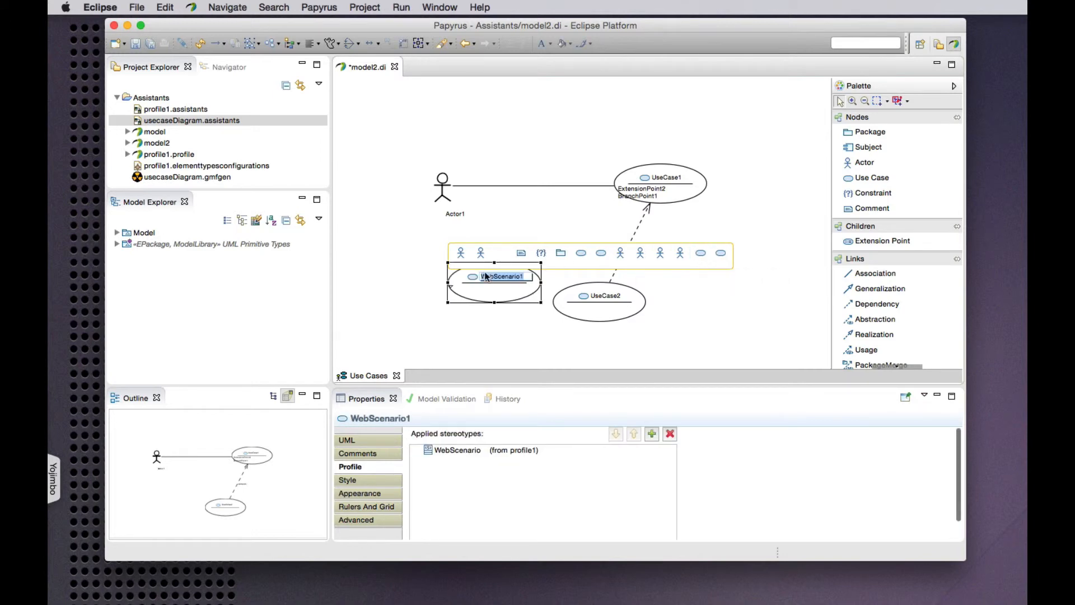
pyautogui.click(404, 230)
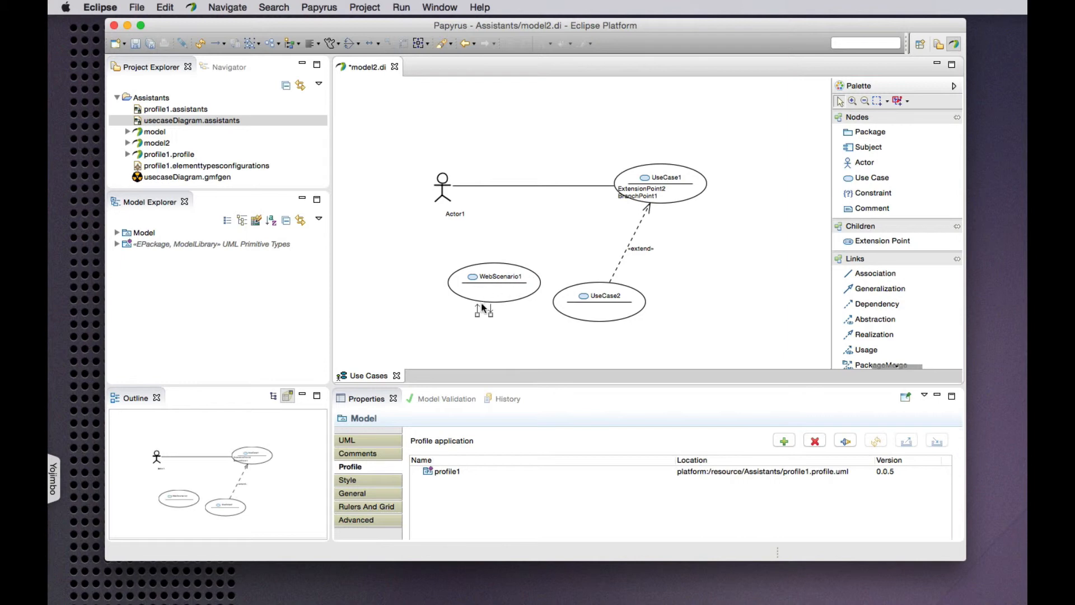
# - Create a Web (Association) link from the WebScenario use case to Actor1 with the connection assistant
pyautogui.moveTo(491, 312)
pyautogui.mouseDown()
pyautogui.moveTo(560, 314)
pyautogui.moveTo(443, 193)
pyautogui.mouseUp()
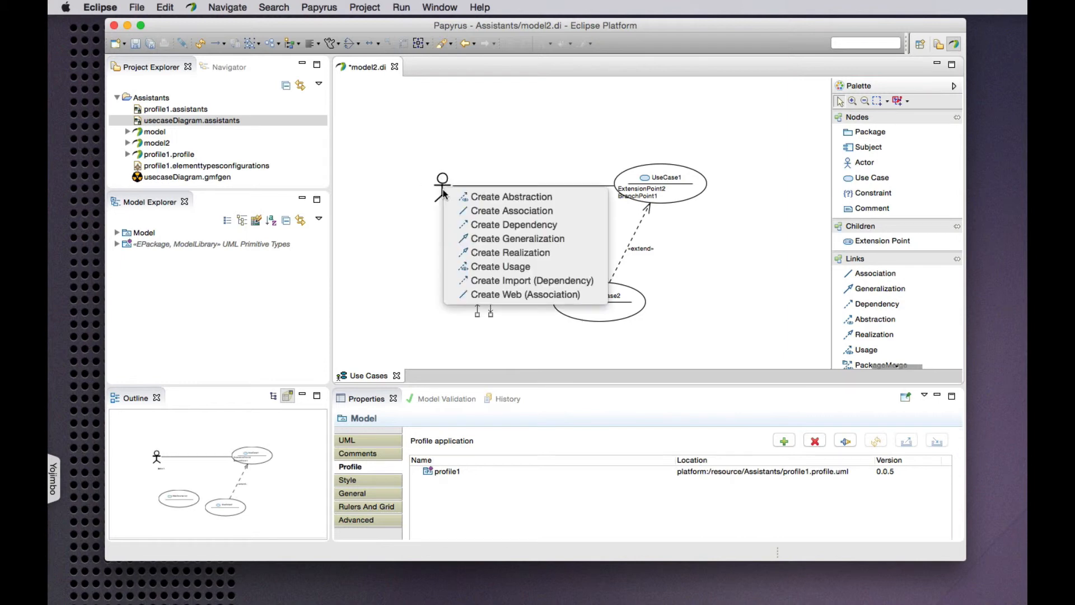
pyautogui.click(489, 295)
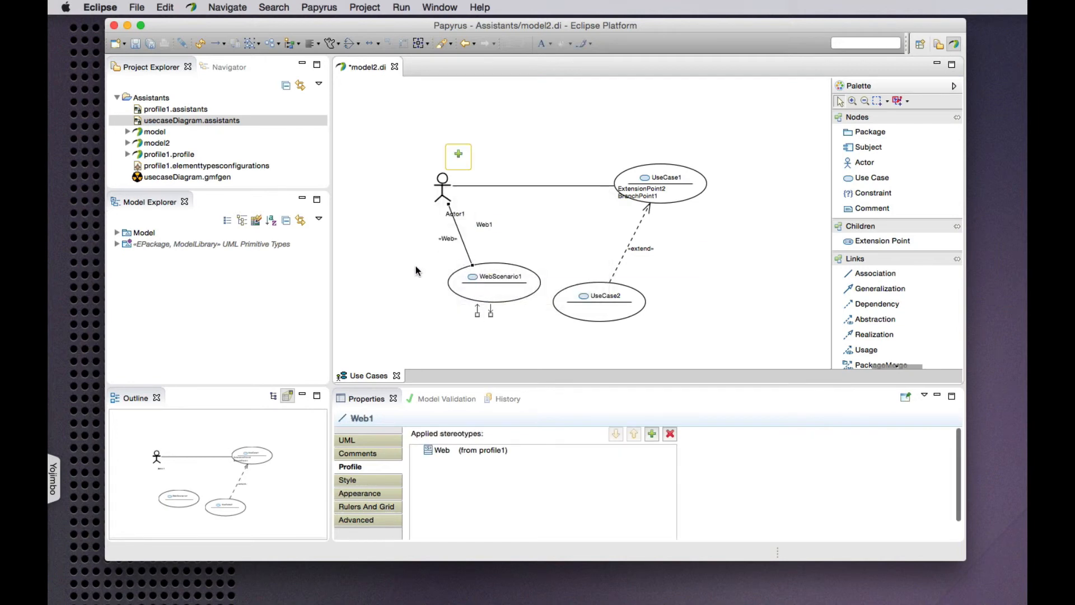
pyautogui.moveTo(416, 265)
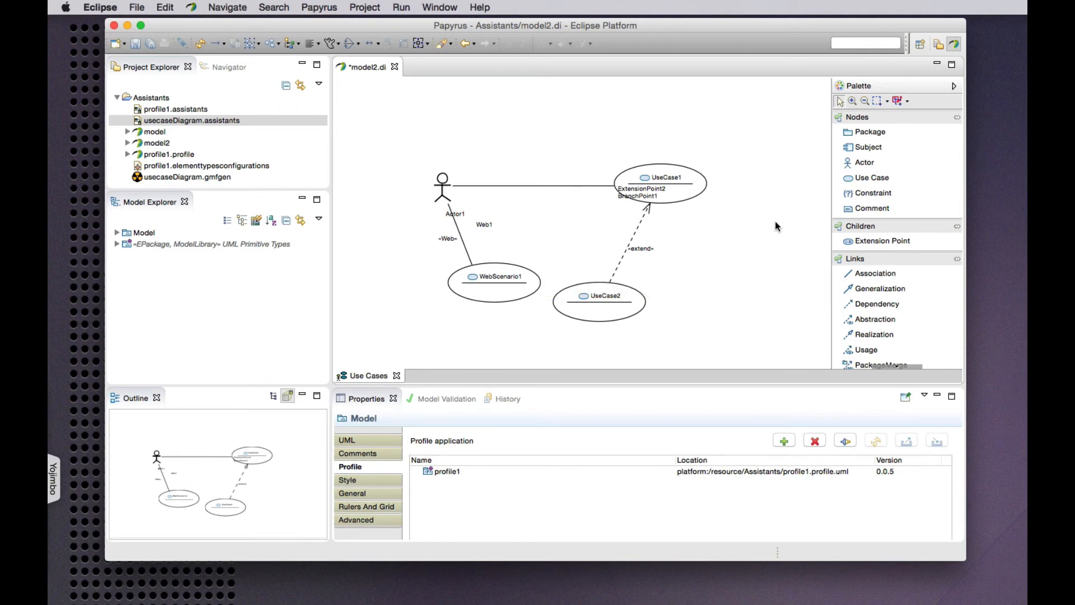
pyautogui.moveTo(776, 222)
pyautogui.moveTo(783, 333)
pyautogui.moveTo(780, 285)
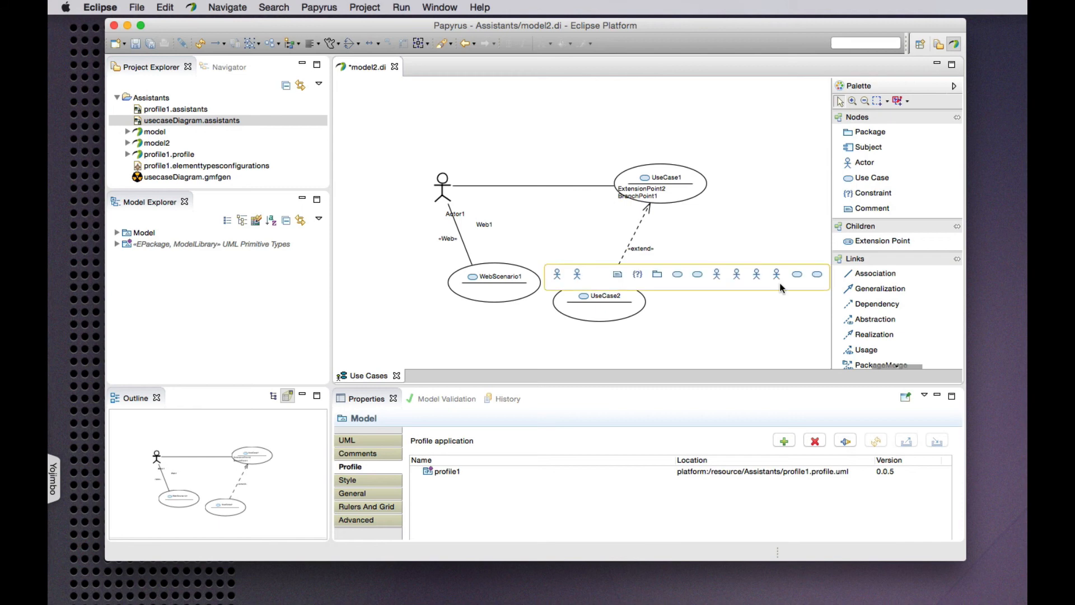